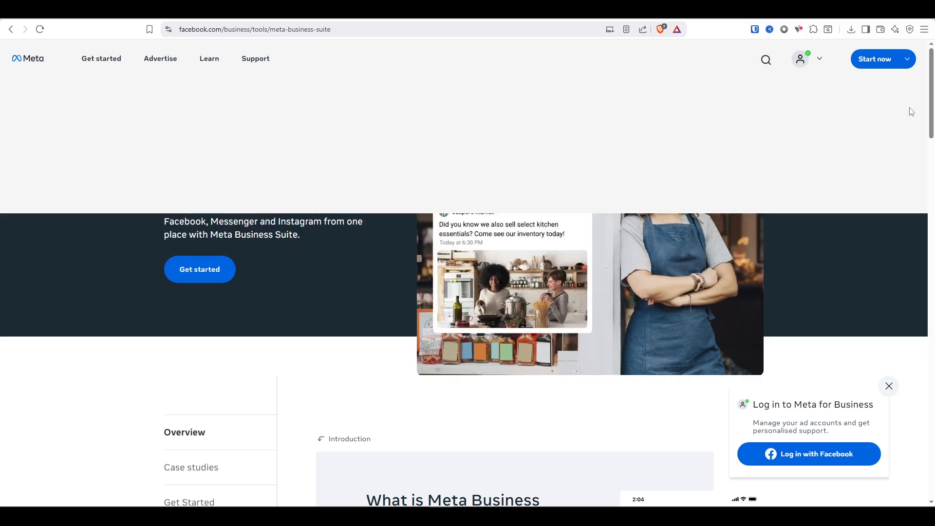
# Step: Start Ads Manager by logging in with the recently used Facebook account, and decline saving the account password in the browser
pyautogui.moveTo(876, 61)
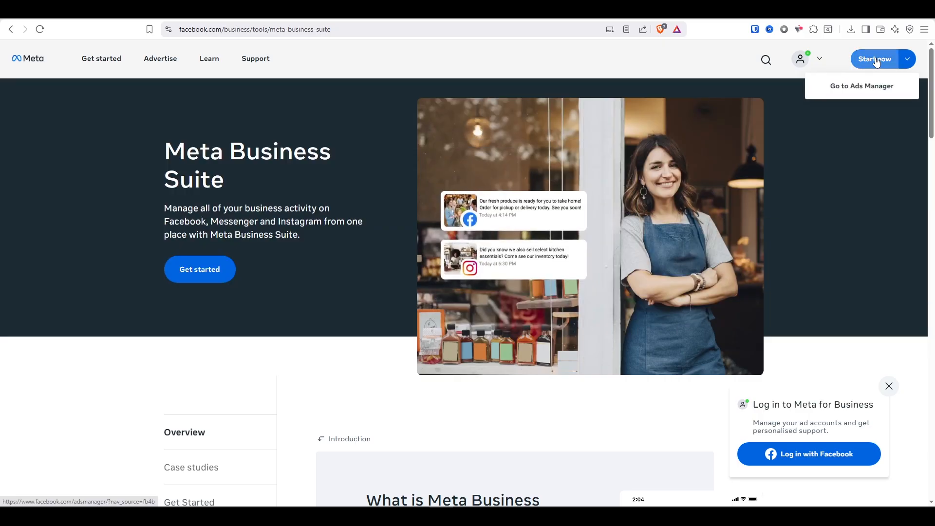
pyautogui.click(907, 61)
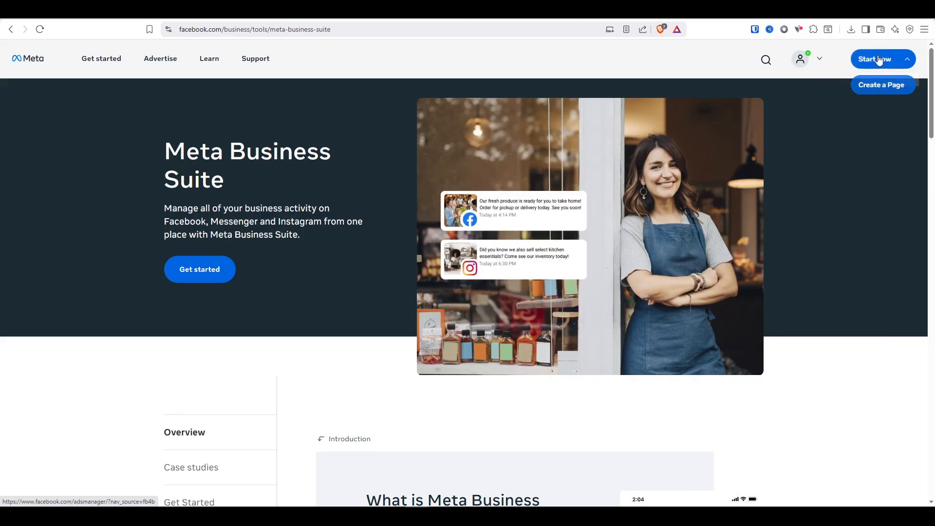
pyautogui.moveTo(882, 59)
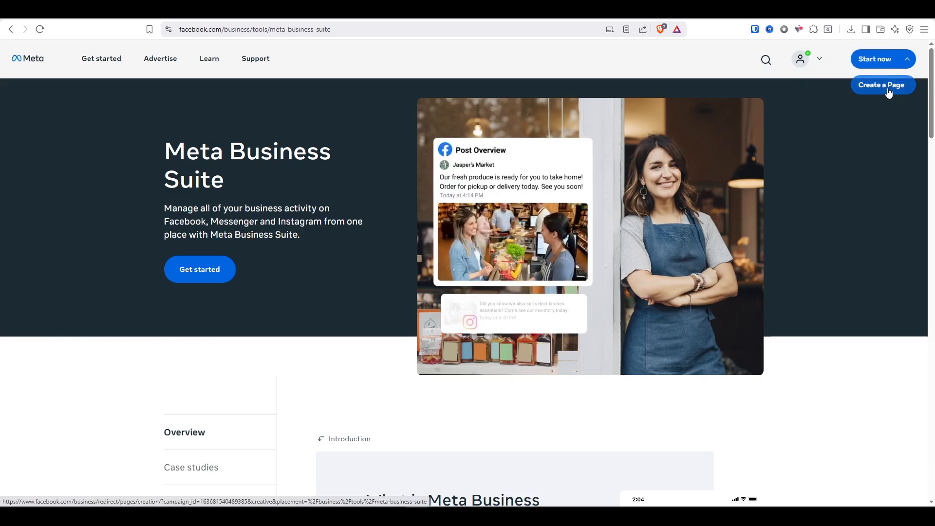
pyautogui.click(874, 61)
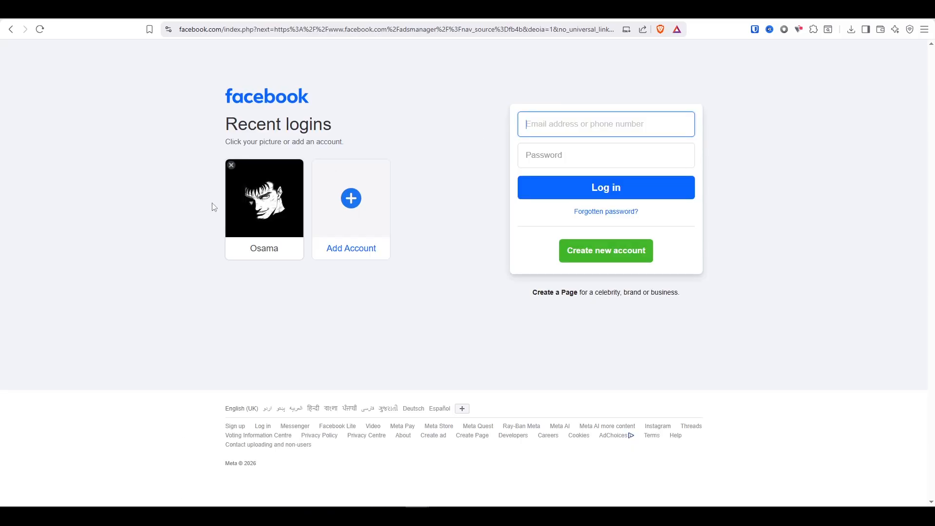
pyautogui.click(263, 204)
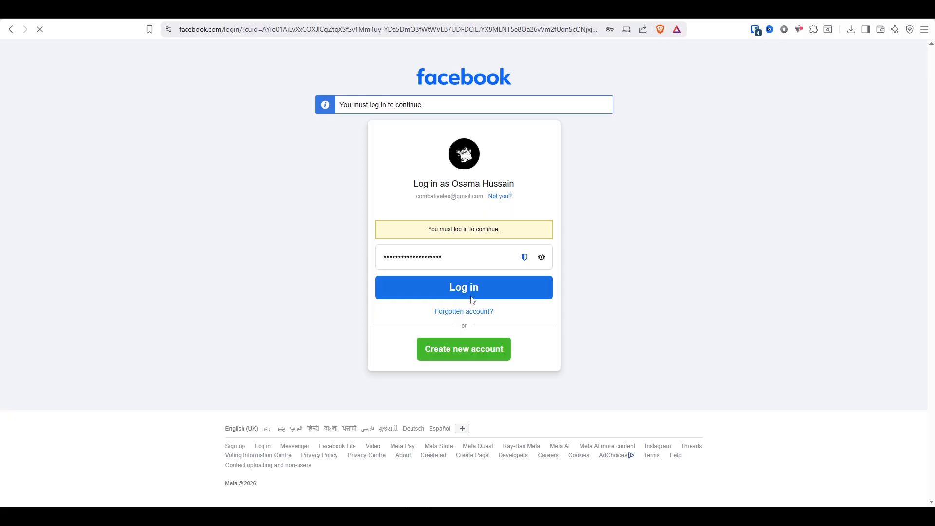
pyautogui.click(473, 291)
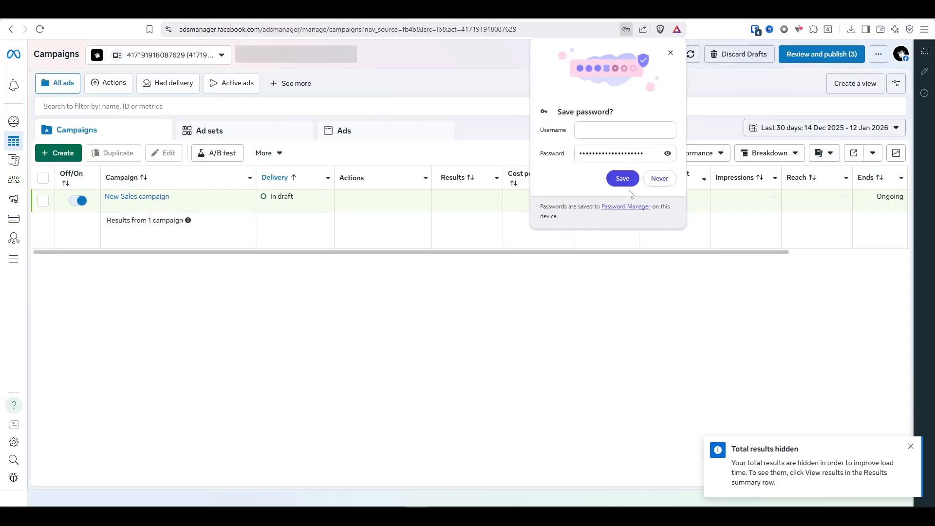
pyautogui.click(655, 177)
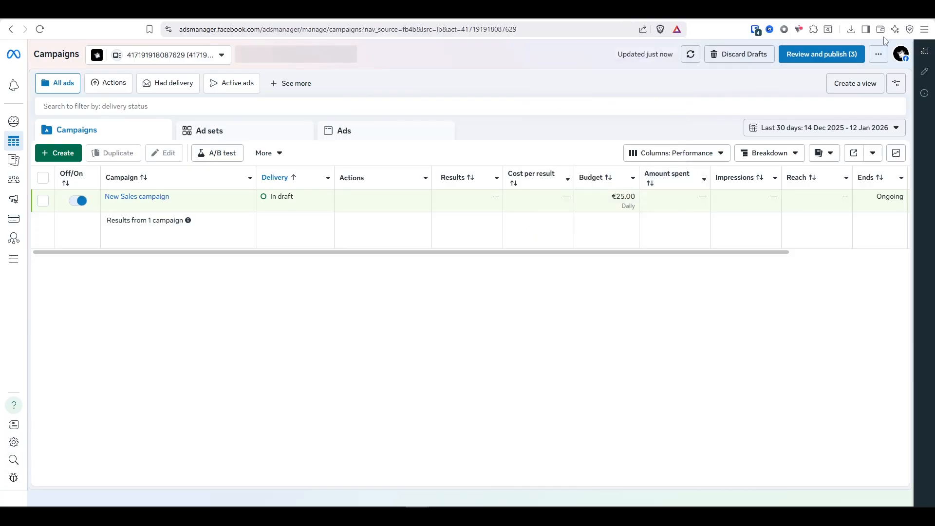
# Step: Open Ads Manager from the Advertise section of the full list of Meta business tools
pyautogui.moveTo(15, 238)
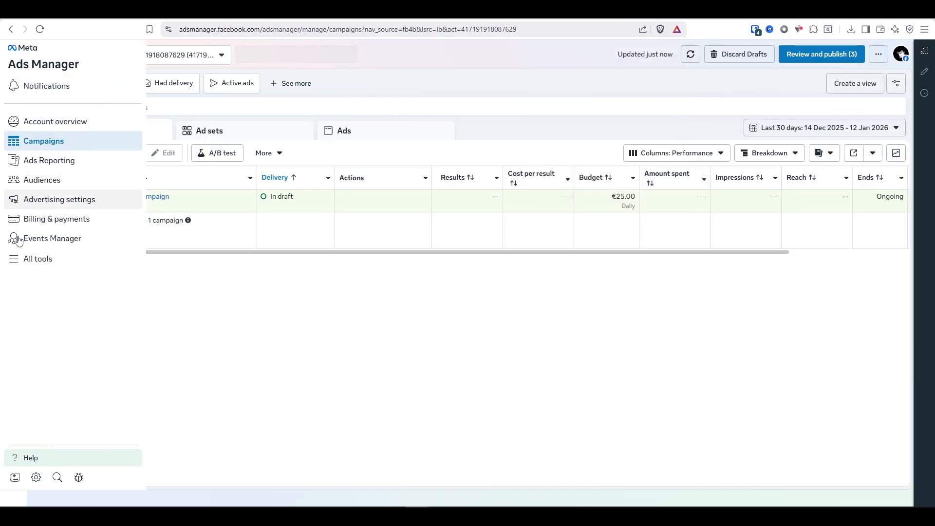
pyautogui.click(38, 261)
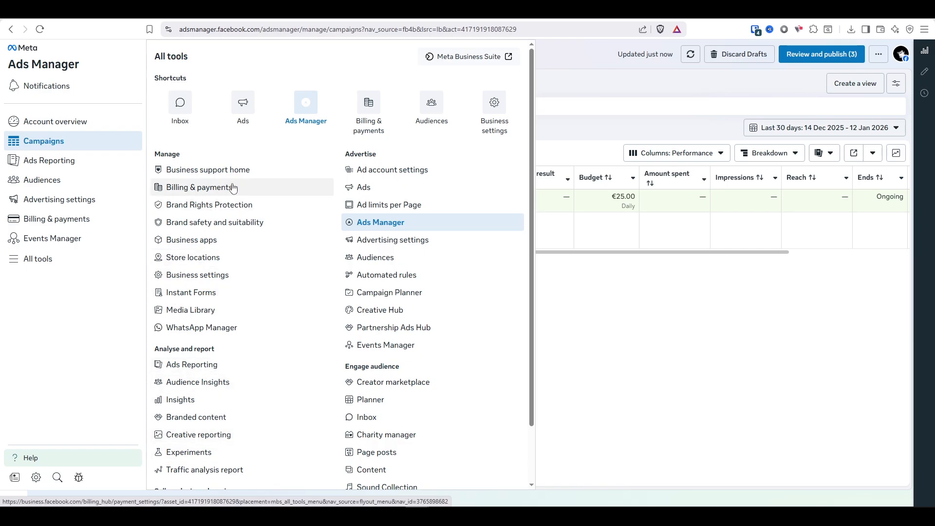
pyautogui.click(392, 223)
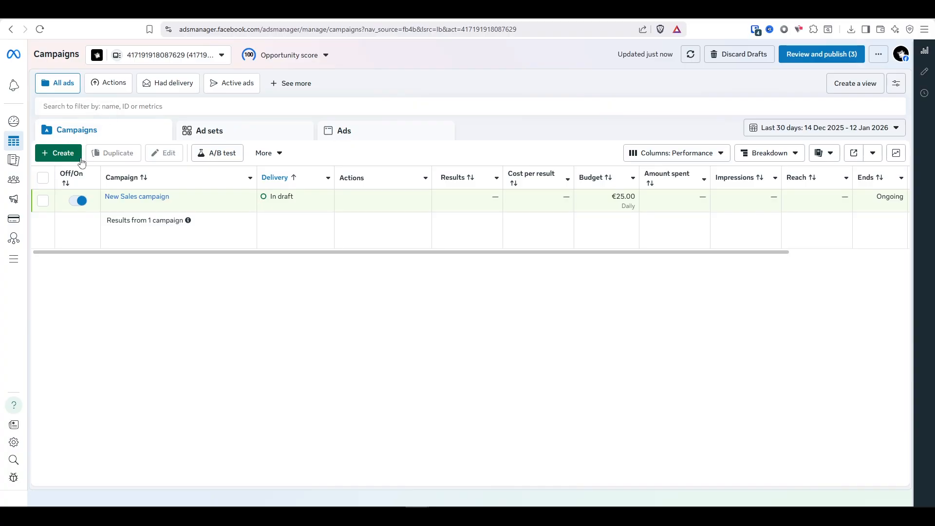
# Step: Create a new auction campaign with Leads as the campaign objective
pyautogui.click(57, 156)
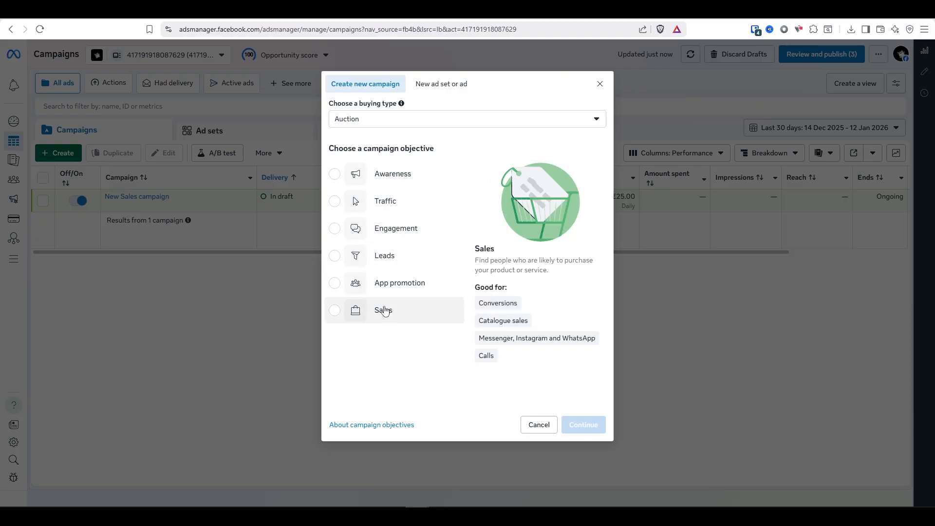
pyautogui.click(392, 263)
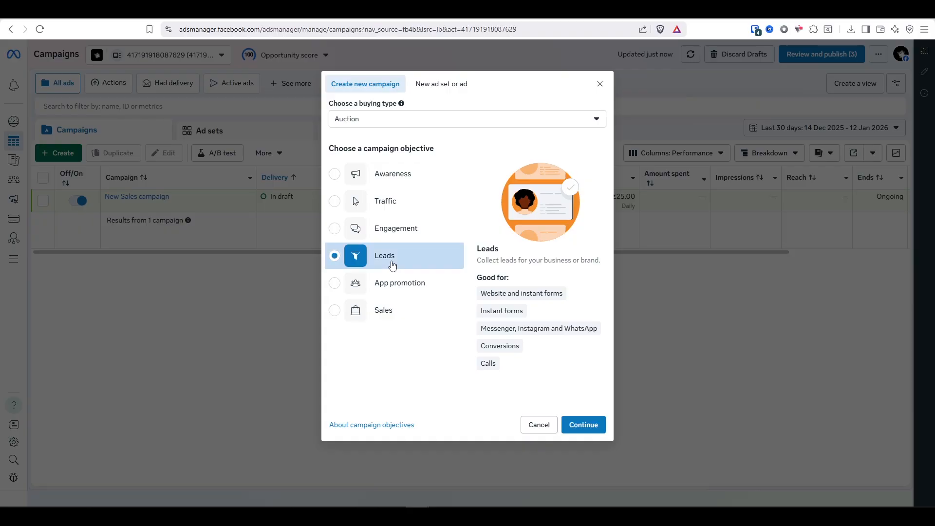
pyautogui.click(590, 433)
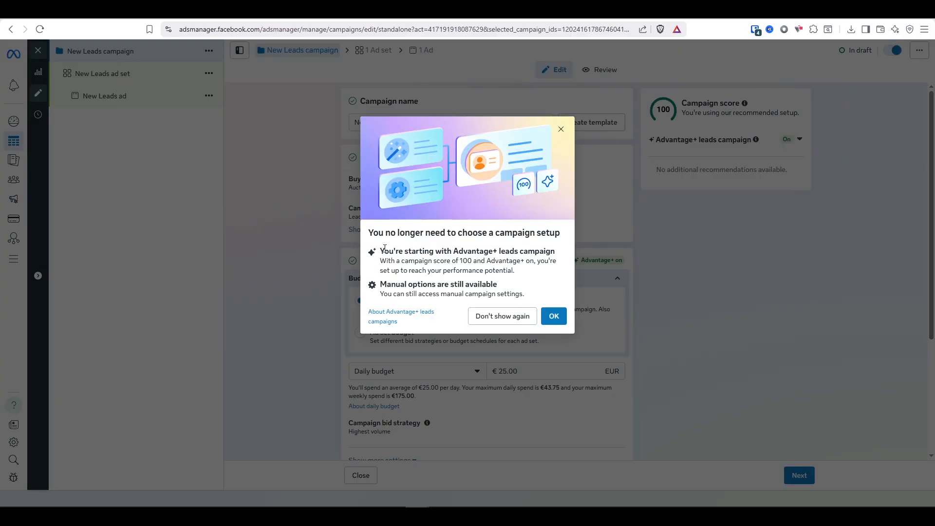
# Step: Read the notice on the Advantage+ leads campaign and manual options, and dismiss it
pyautogui.moveTo(387, 248); pyautogui.dragTo(556, 249)
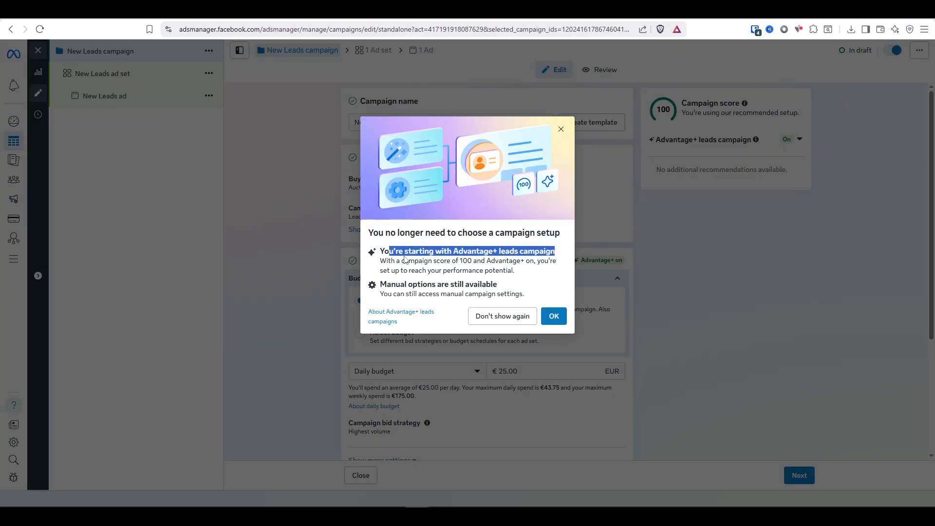
pyautogui.moveTo(387, 261); pyautogui.dragTo(529, 262)
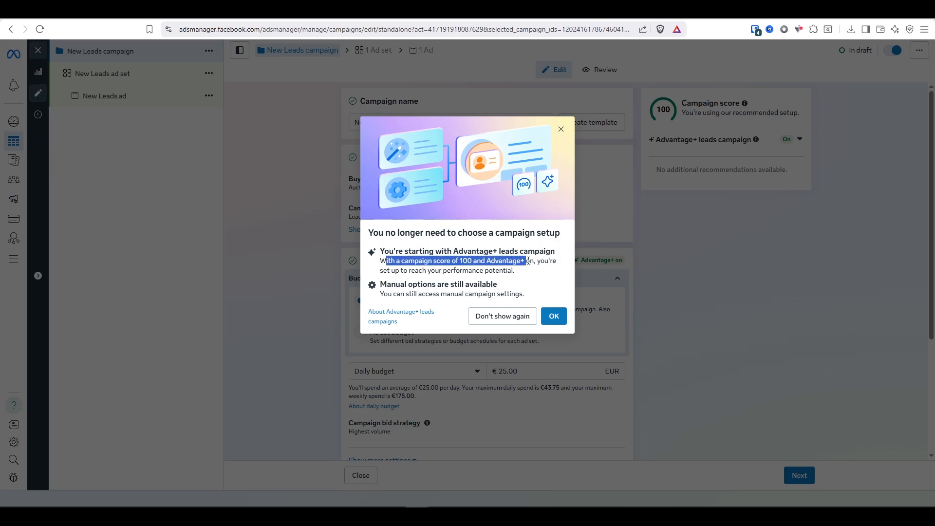
pyautogui.moveTo(391, 288); pyautogui.dragTo(507, 290)
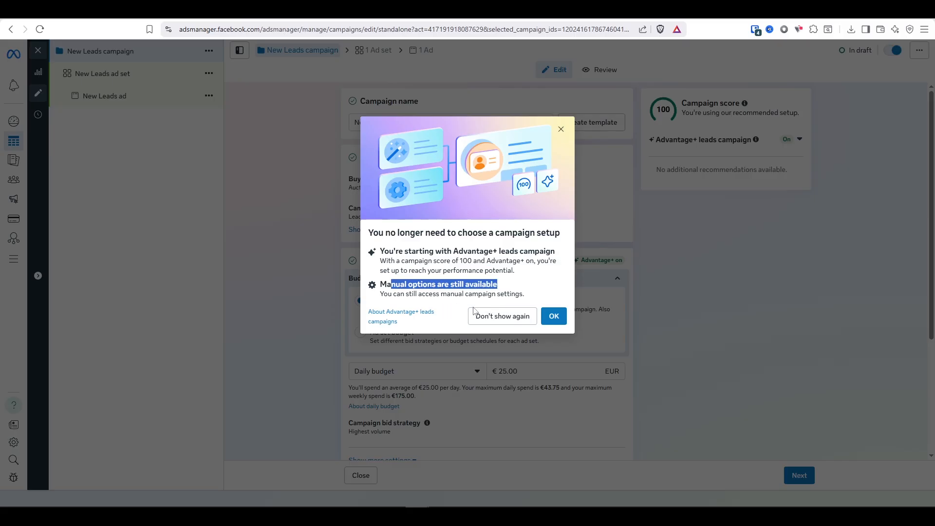
pyautogui.click(550, 315)
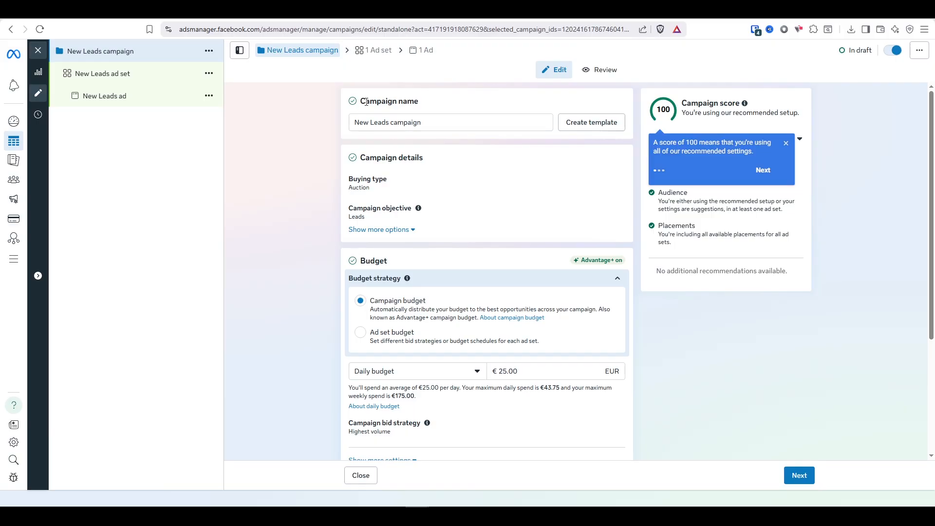
# Step: Go through and close the campaign score tips, and examine the budget, audience and placements recommendations
pyautogui.tripleClick(454, 125)
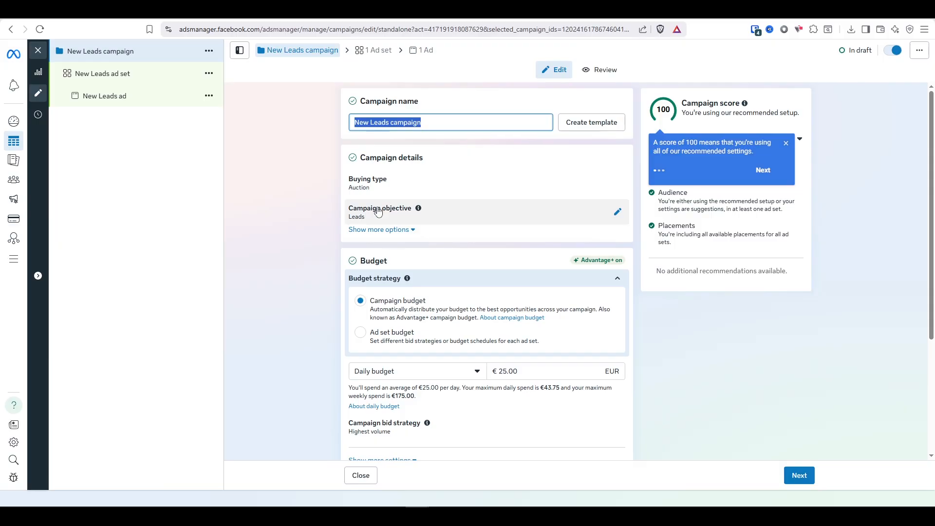
pyautogui.scroll(-2, 379, 212)
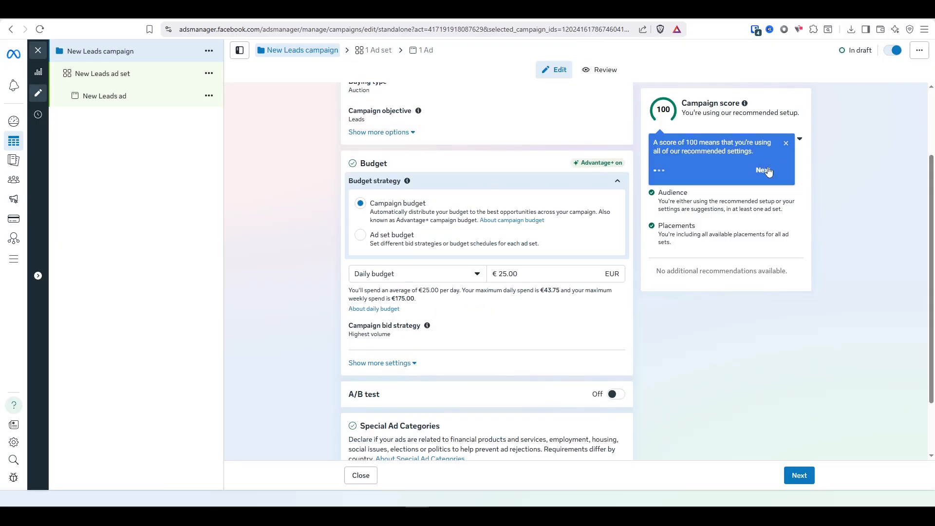
pyautogui.moveTo(660, 109); pyautogui.dragTo(684, 116)
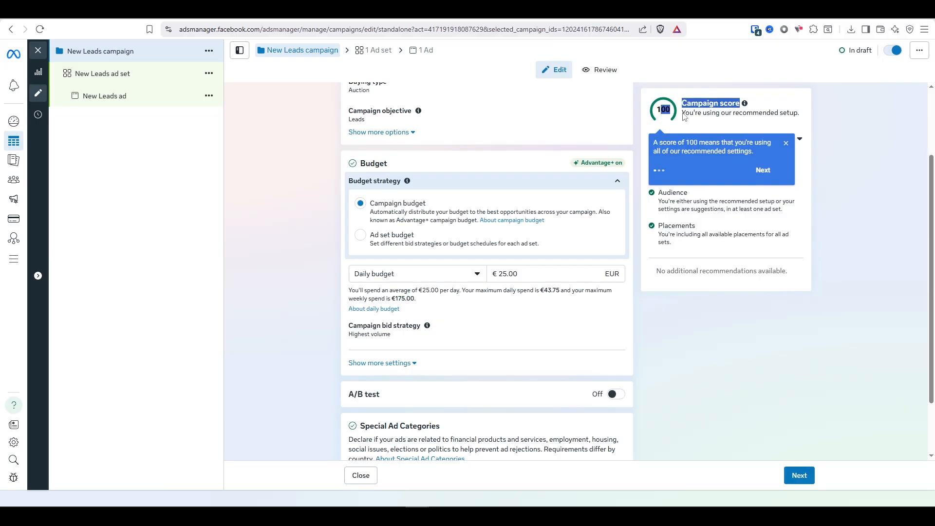
pyautogui.click(768, 170)
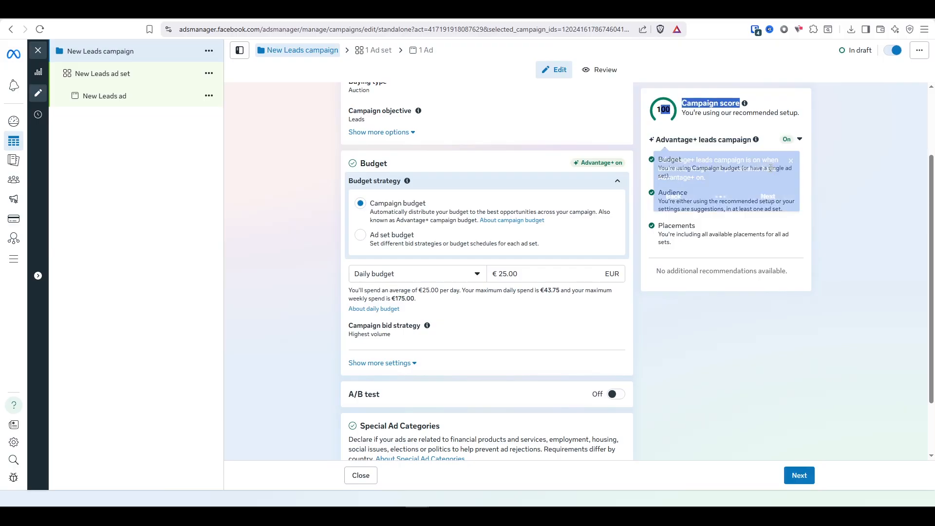
pyautogui.click(766, 196)
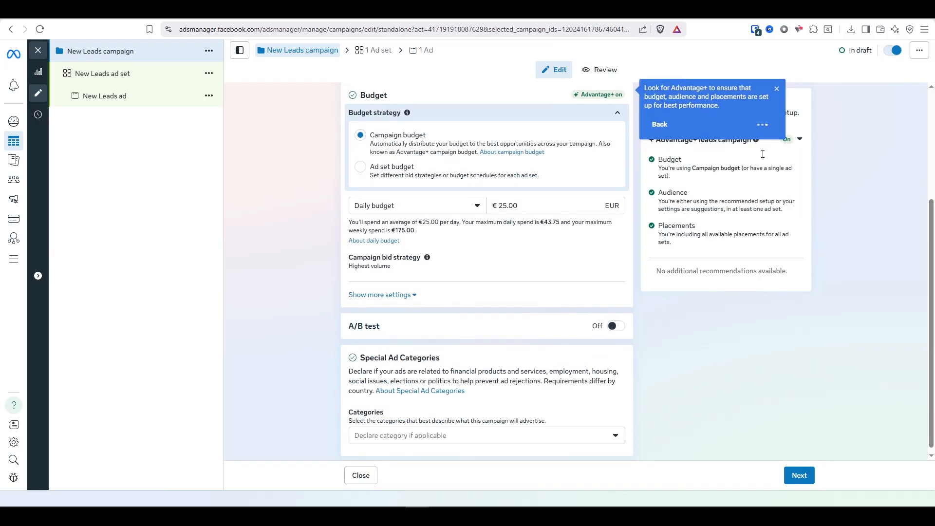
pyautogui.doubleClick(777, 92)
pyautogui.click(777, 90)
pyautogui.moveTo(663, 159); pyautogui.dragTo(714, 161)
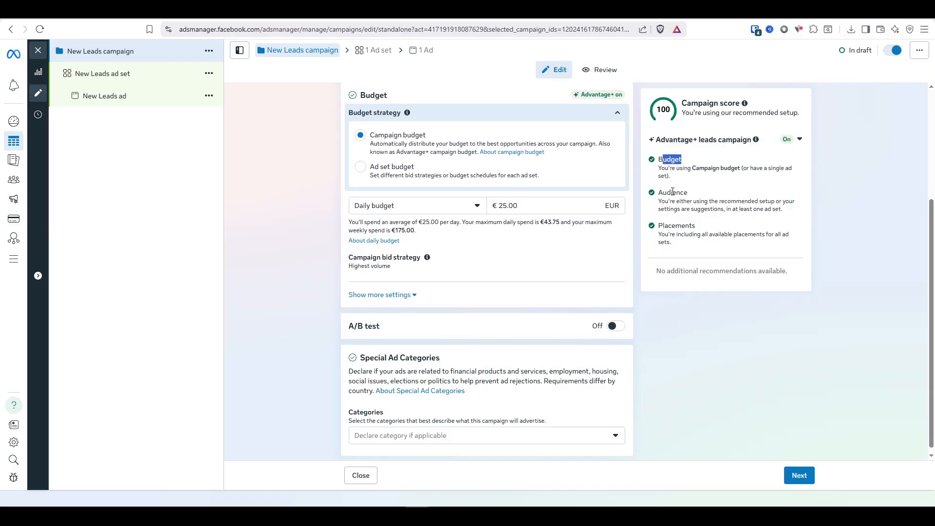
pyautogui.moveTo(663, 190); pyautogui.dragTo(673, 193)
pyautogui.moveTo(665, 235); pyautogui.dragTo(677, 236)
# Step: Review the campaign budget and special ad category options without declaring a category, and continue to the ad set
pyautogui.scroll(2, 678, 245)
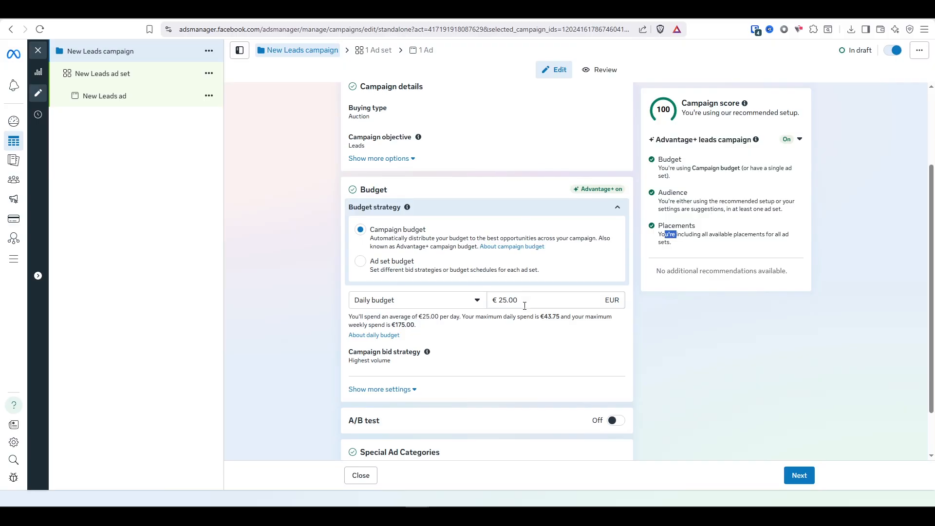
pyautogui.scroll(-2, 524, 307)
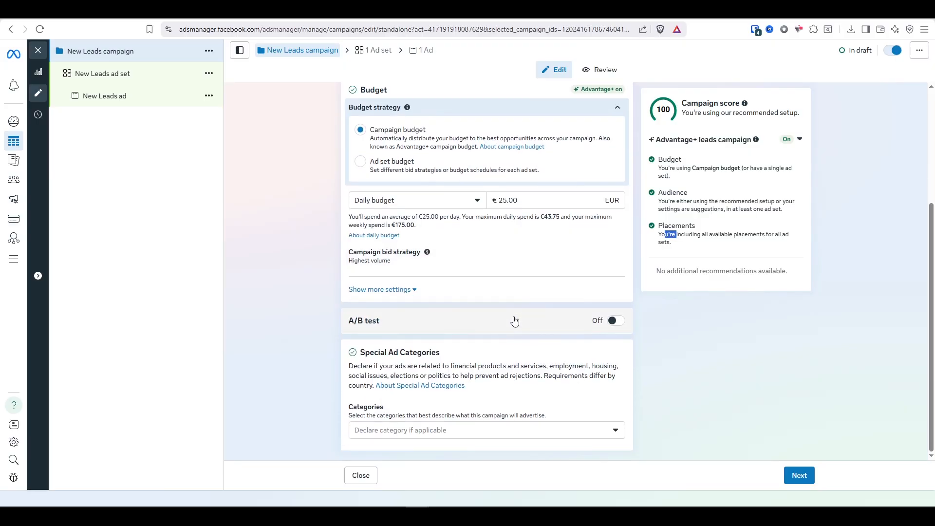
pyautogui.moveTo(515, 320)
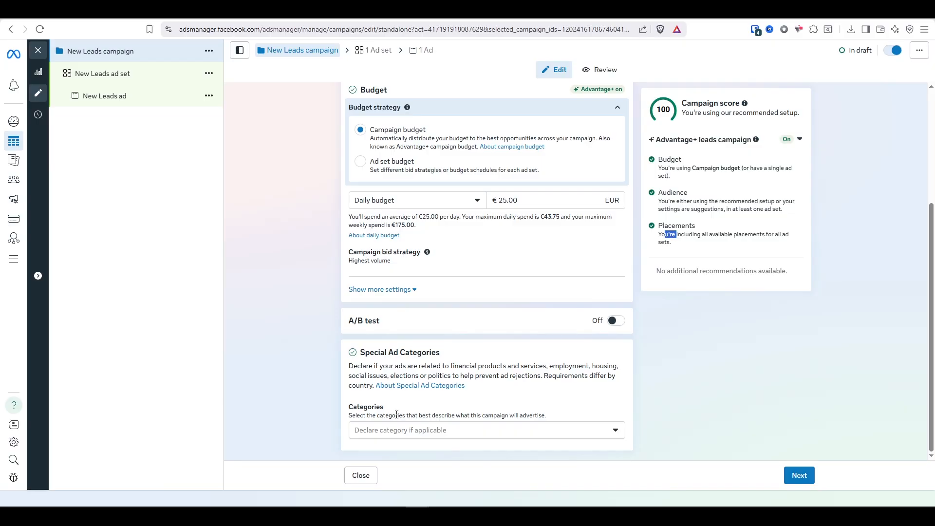
pyautogui.click(392, 431)
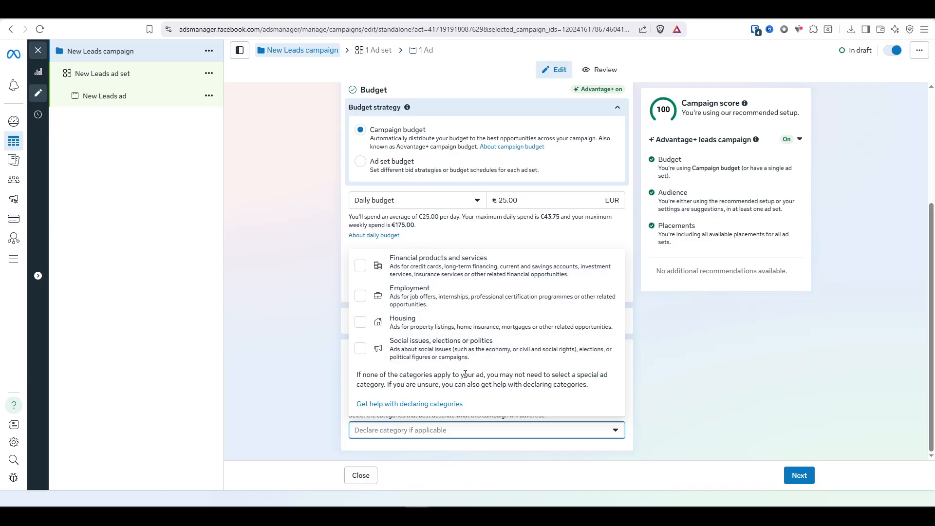
pyautogui.click(299, 404)
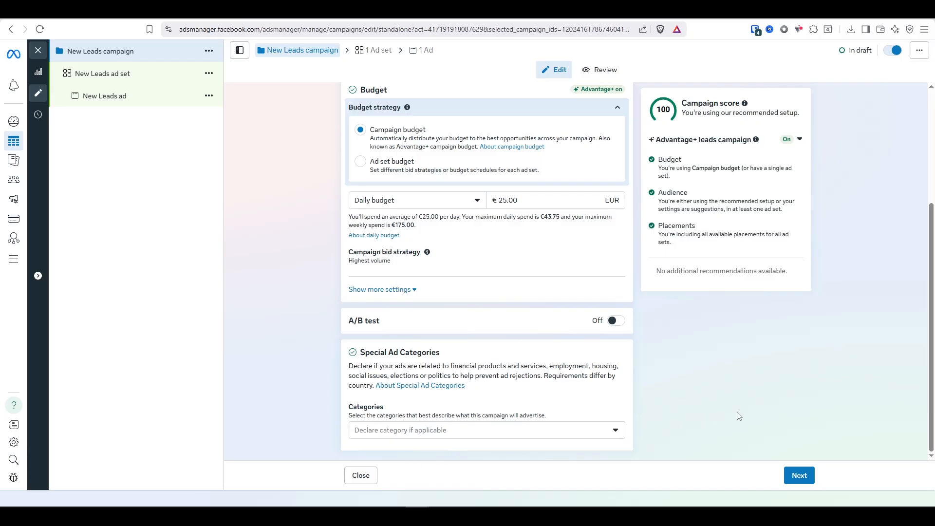
pyautogui.click(798, 475)
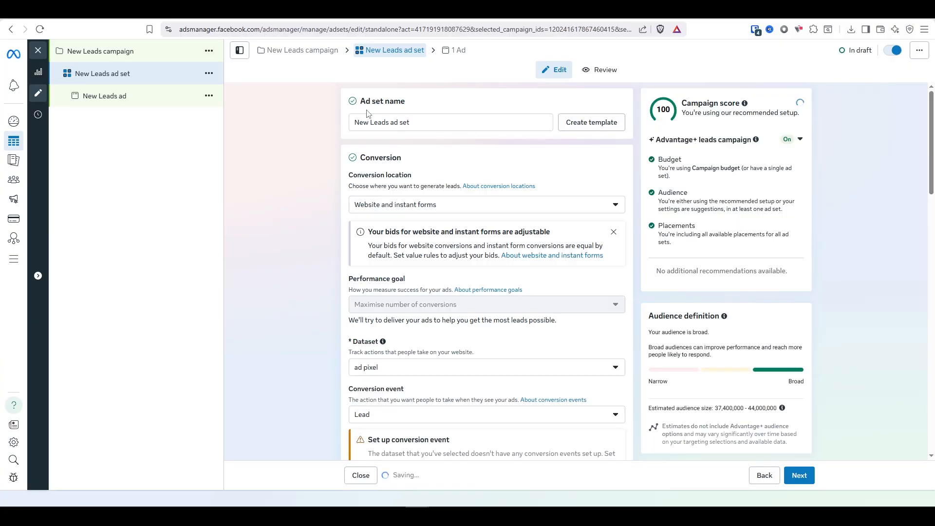
# Step: Choose Website and instant forms as the ad set's conversion location
pyautogui.moveTo(366, 161); pyautogui.dragTo(391, 162)
pyautogui.click(379, 206)
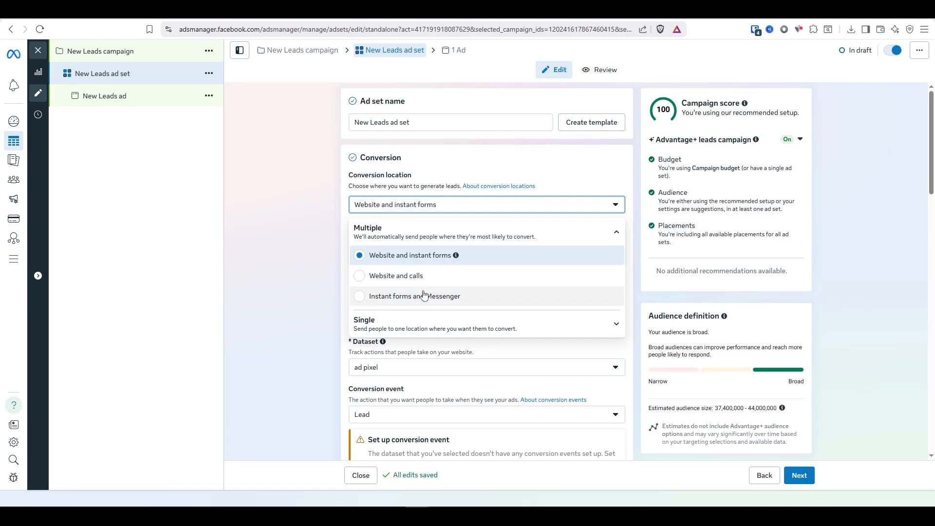
pyautogui.click(428, 263)
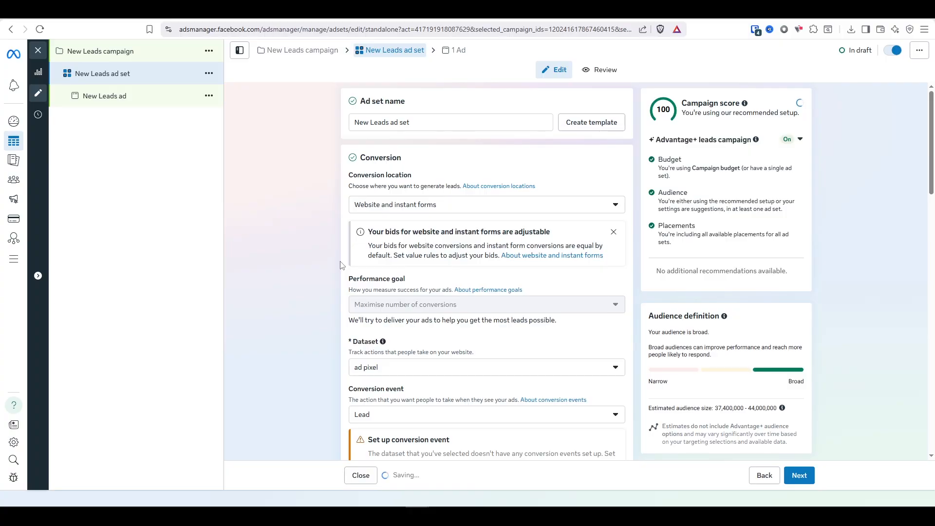
# Step: Select the ad pixel dataset for tracking the ad set's website conversions
pyautogui.scroll(-1, 342, 266)
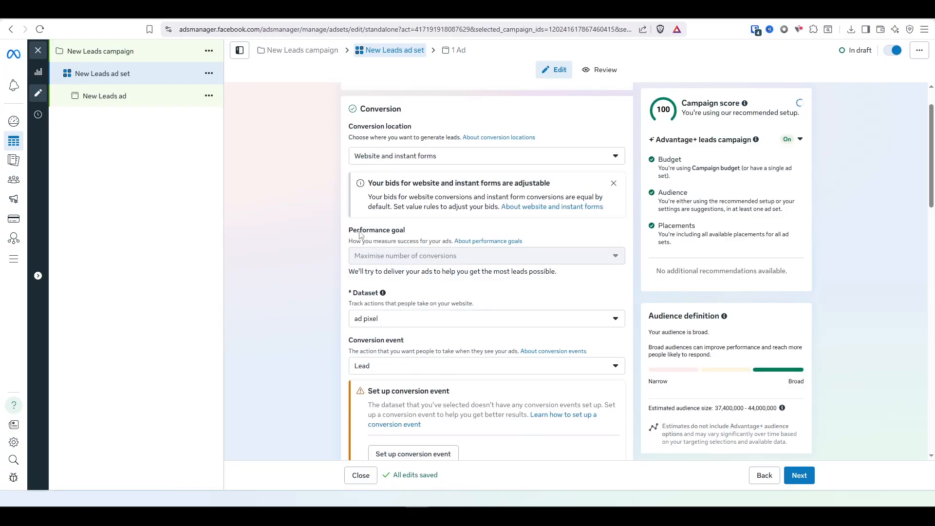
pyautogui.scroll(-1, 386, 300)
pyautogui.scroll(-1, 386, 300)
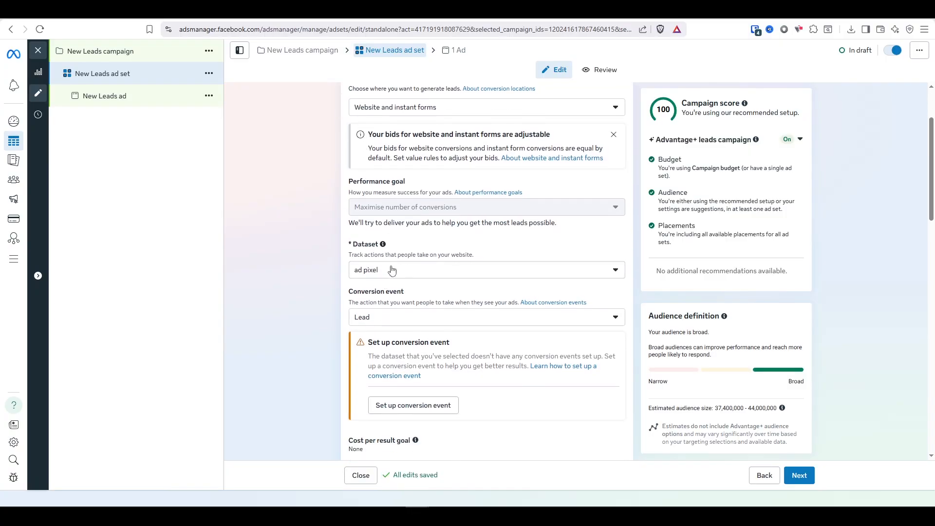
pyautogui.click(391, 270)
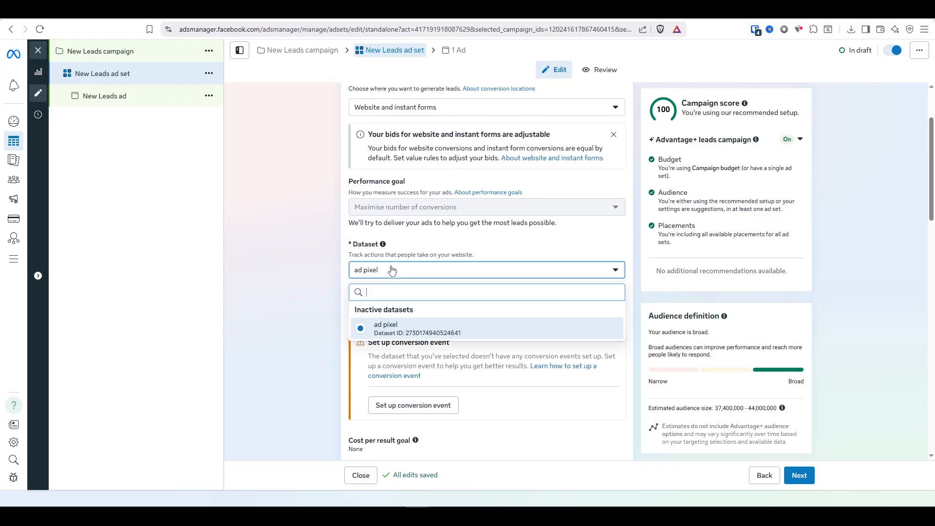
pyautogui.click(405, 333)
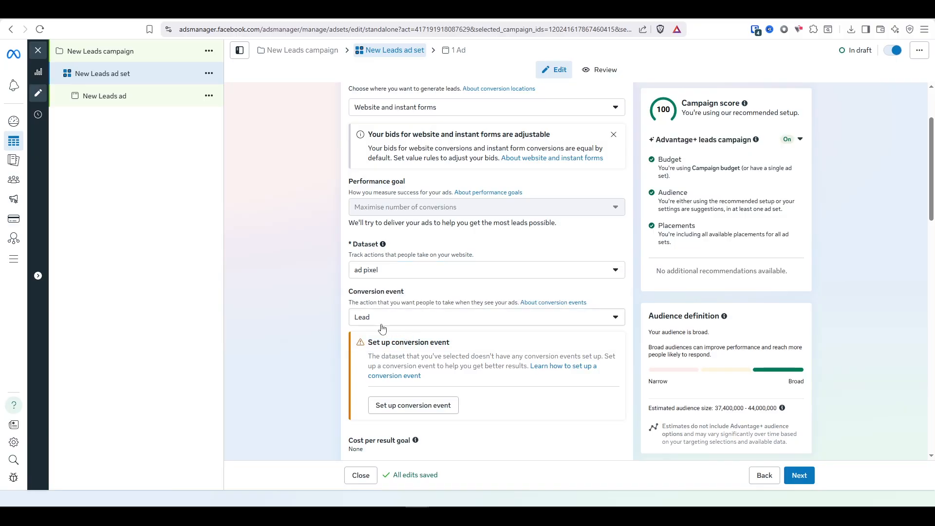
# Step: Open the conversion event setup for the ad set's Lead event, choosing to track conversions with standard events
pyautogui.scroll(-2, 381, 326)
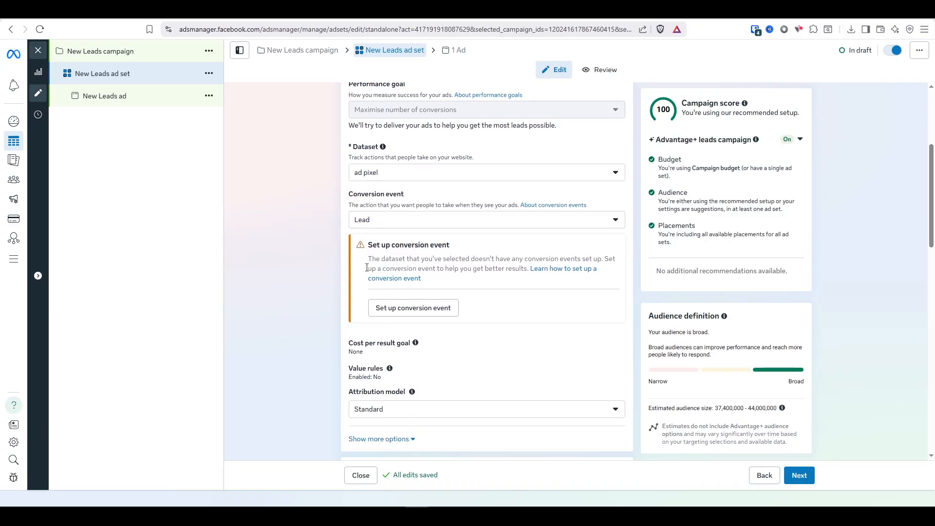
pyautogui.click(383, 221)
pyautogui.click(383, 222)
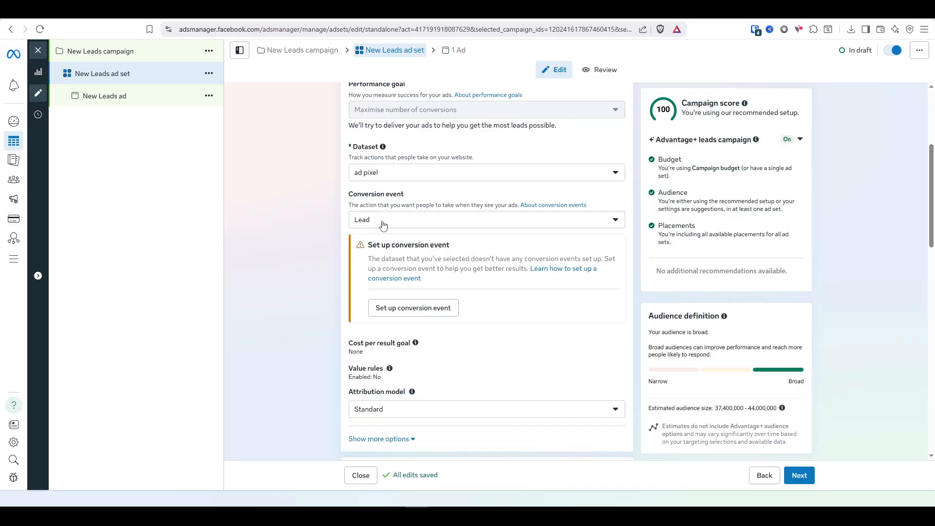
pyautogui.click(405, 311)
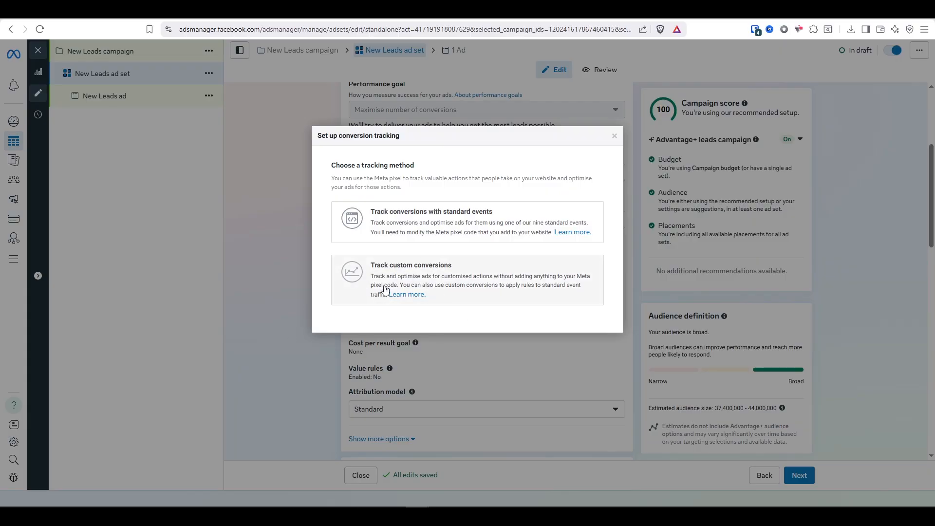
pyautogui.click(390, 241)
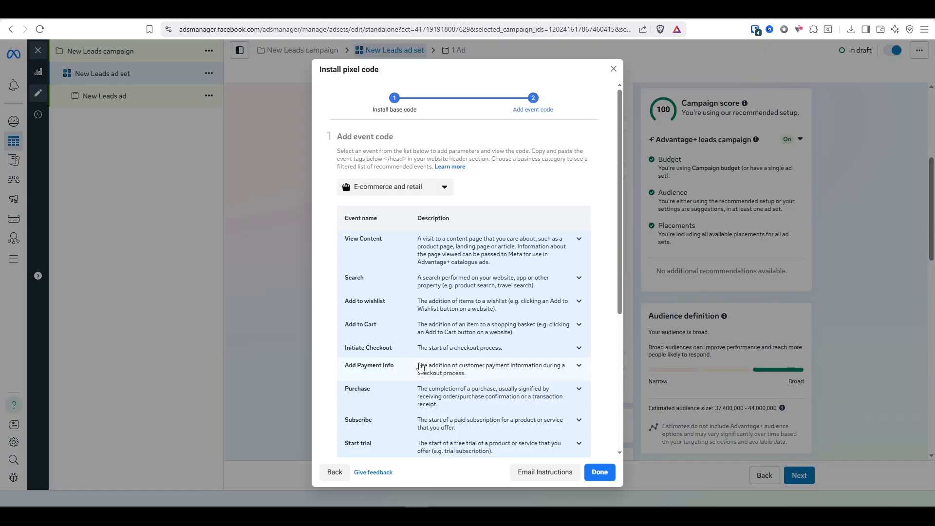
# Step: Look through the standard events available for the pixel code, and go to test events to view the ad pixel dataset
pyautogui.scroll(-1, 422, 368)
pyautogui.scroll(-3, 423, 221)
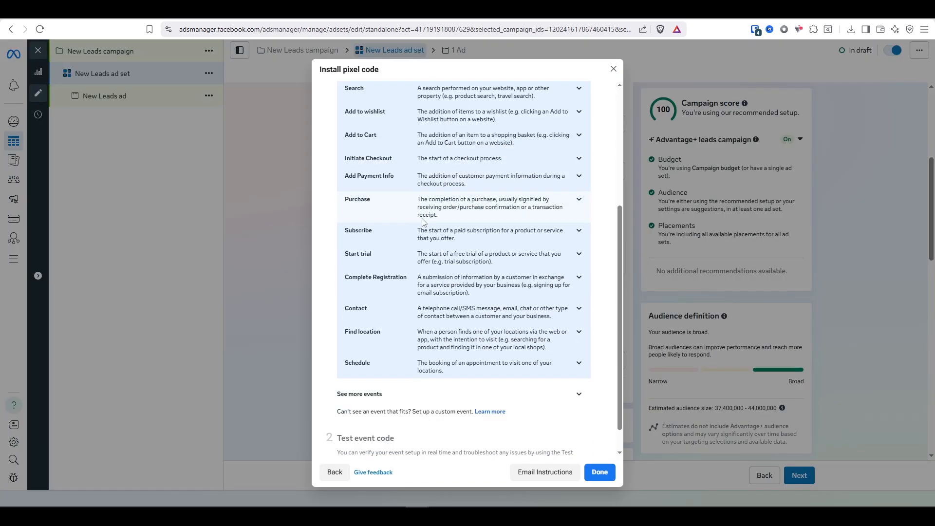
pyautogui.scroll(-1, 426, 312)
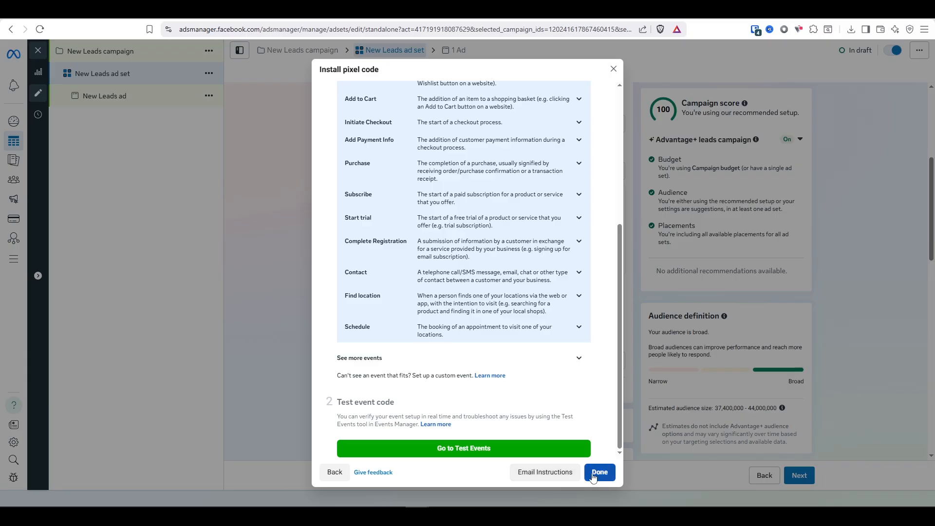
pyautogui.click(499, 456)
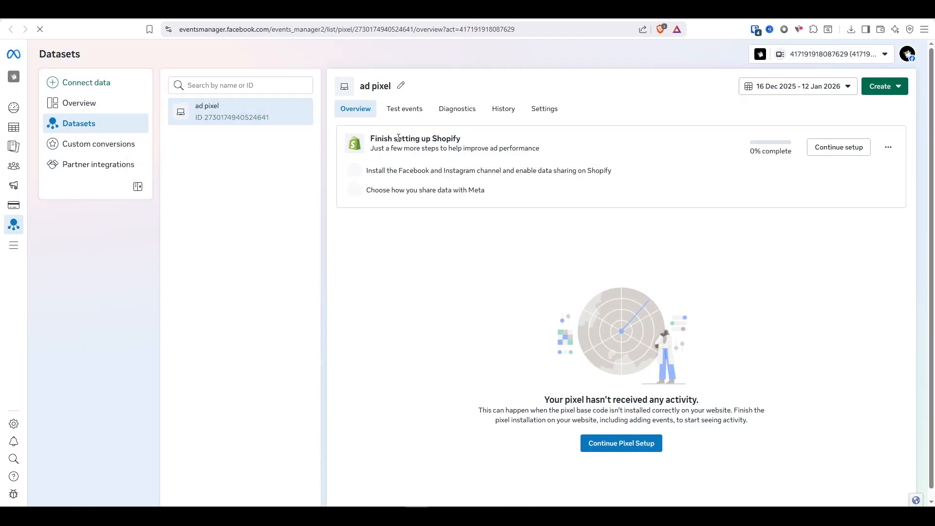
pyautogui.moveTo(388, 139); pyautogui.dragTo(461, 140)
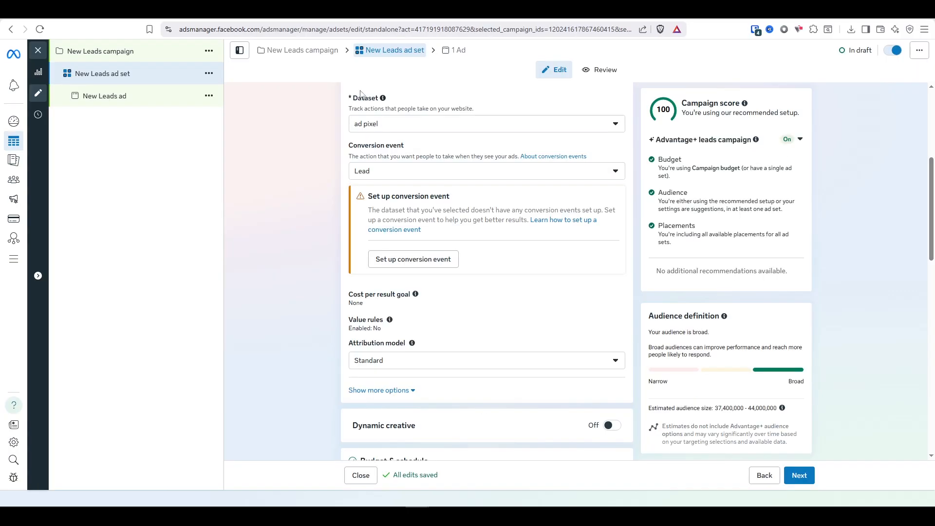
# Step: Read how dynamic creative generates ad variations from the ad set's option, and cancel without enabling it
pyautogui.scroll(-4, 472, 255)
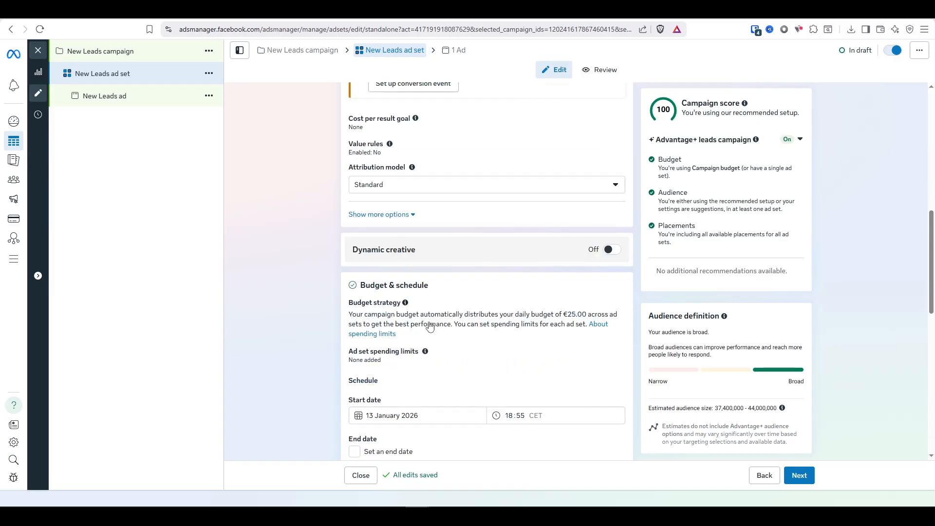
pyautogui.click(371, 242)
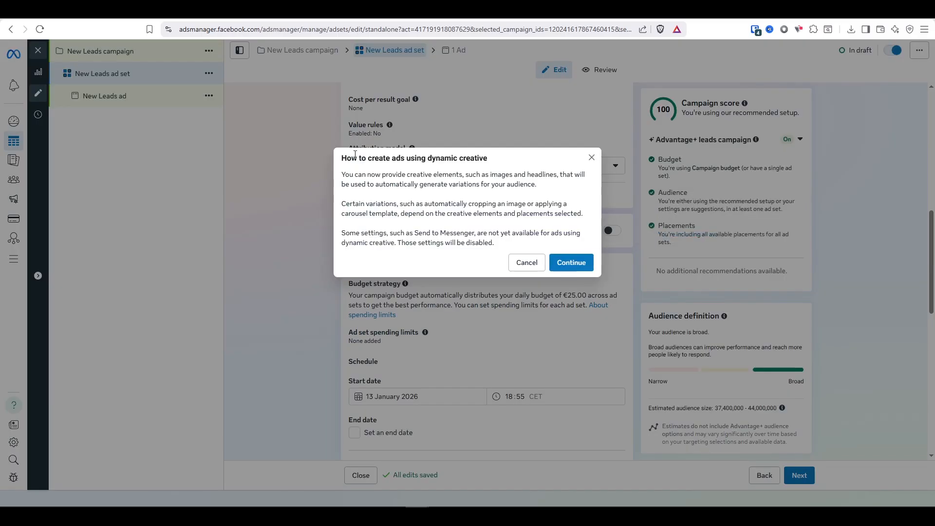
pyautogui.moveTo(345, 174); pyautogui.dragTo(407, 175)
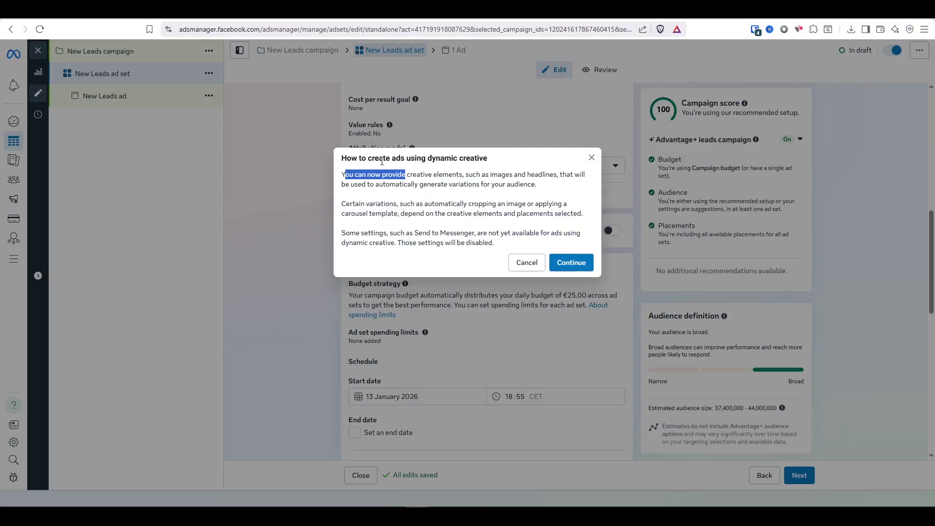
pyautogui.click(365, 160)
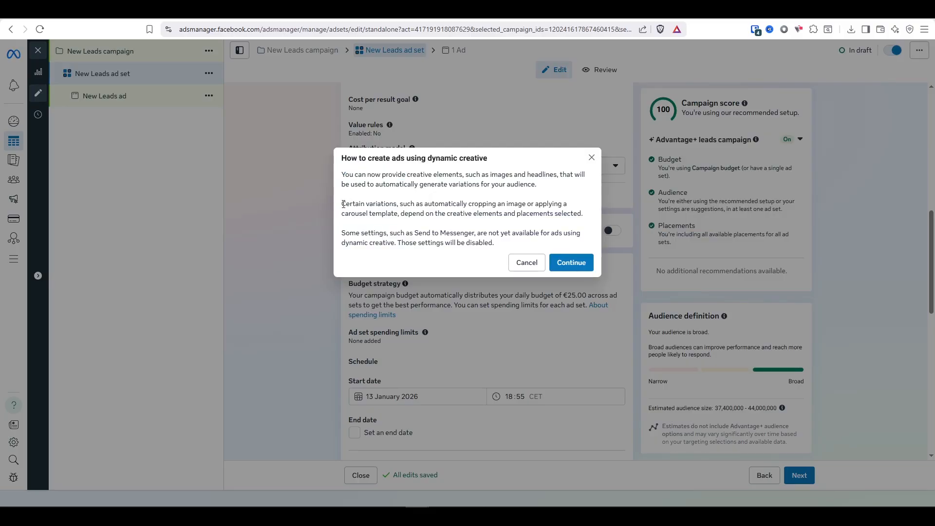
pyautogui.moveTo(344, 204); pyautogui.dragTo(568, 205)
pyautogui.click(405, 207)
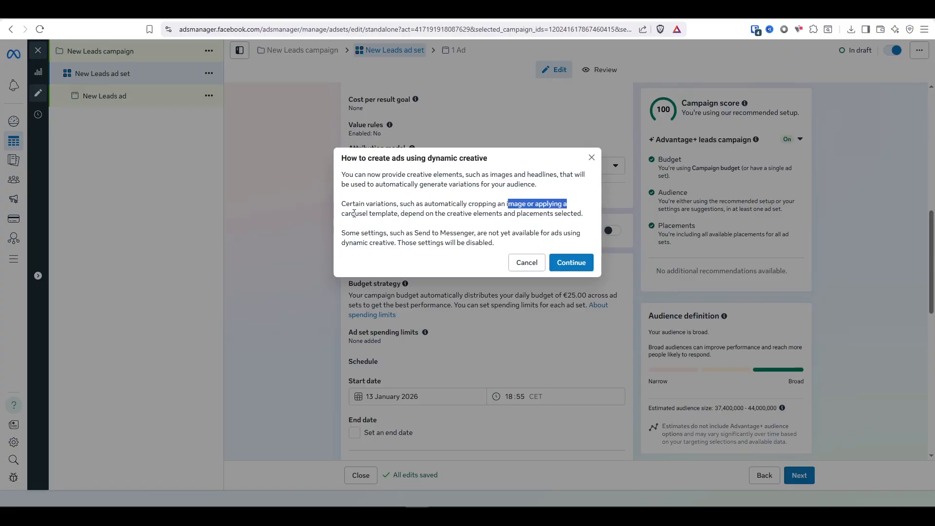
pyautogui.moveTo(400, 213); pyautogui.dragTo(421, 213)
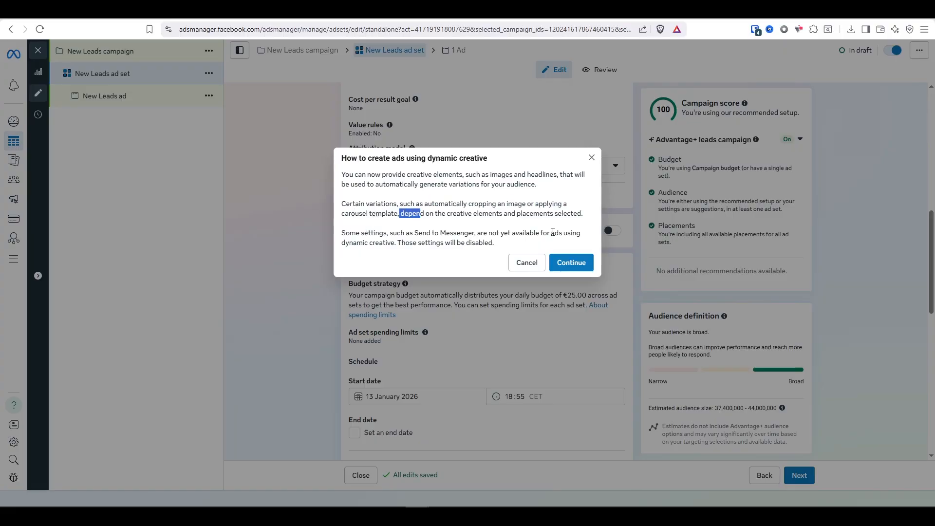
pyautogui.click(524, 263)
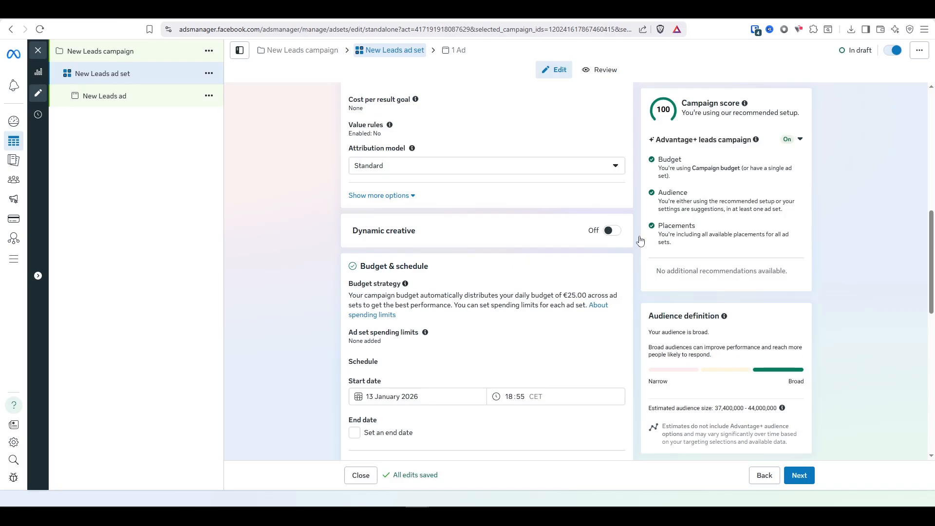
pyautogui.moveTo(613, 236)
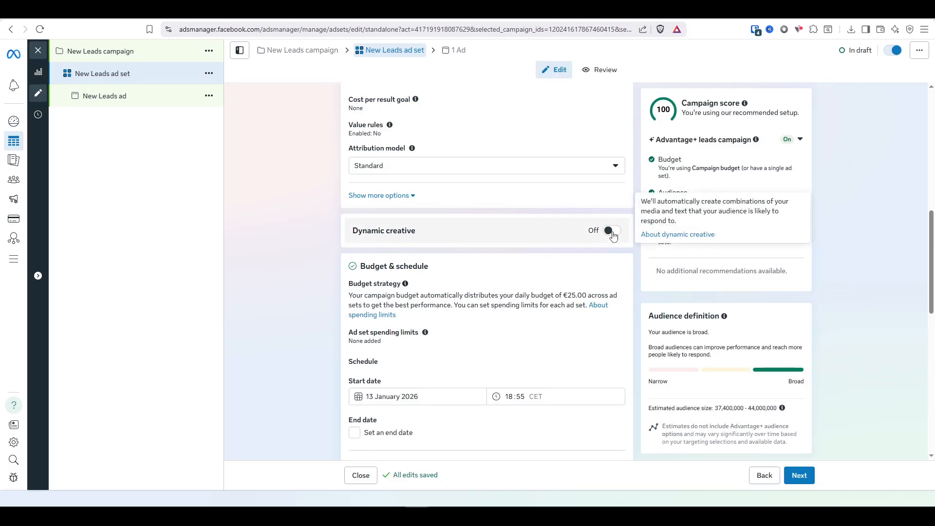
# Step: Examine the ad set's budget and schedule, audience controls and custom audience settings
pyautogui.scroll(-2, 562, 246)
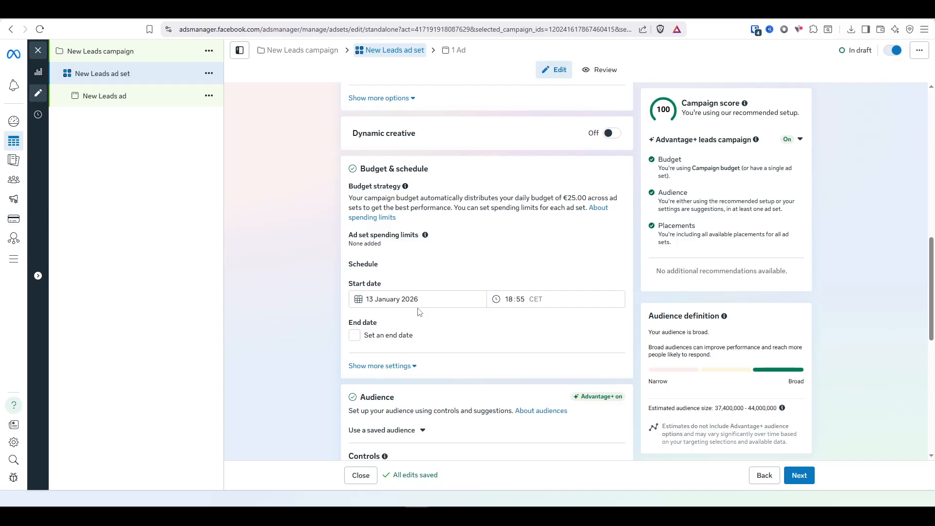
pyautogui.scroll(-1, 420, 311)
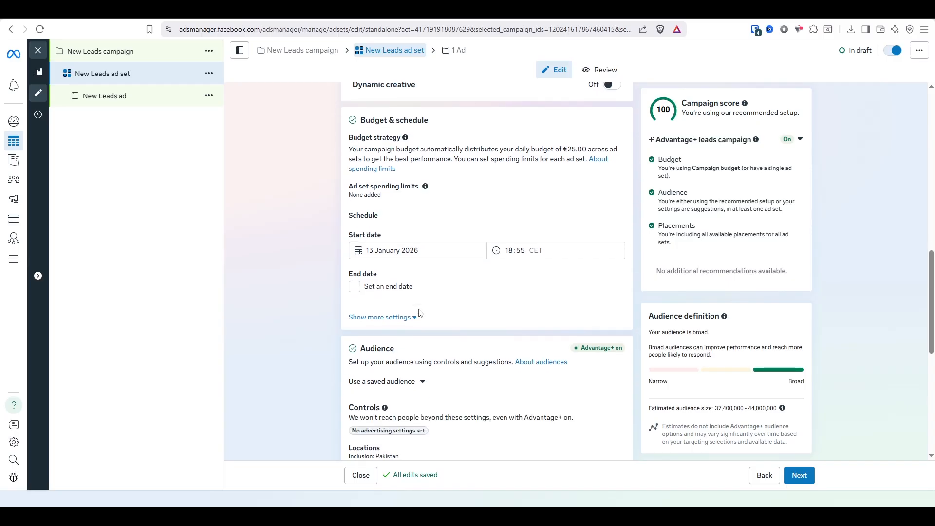
pyautogui.scroll(-2, 420, 313)
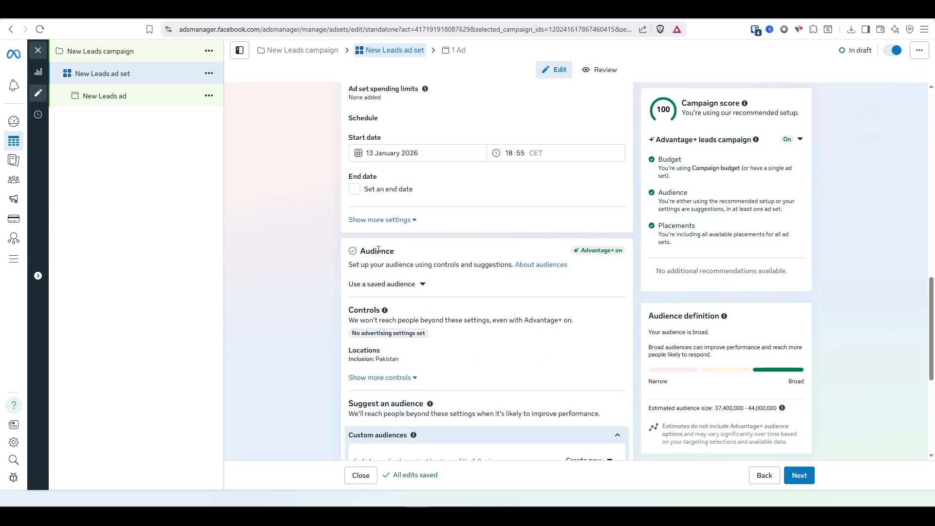
pyautogui.scroll(-2, 480, 262)
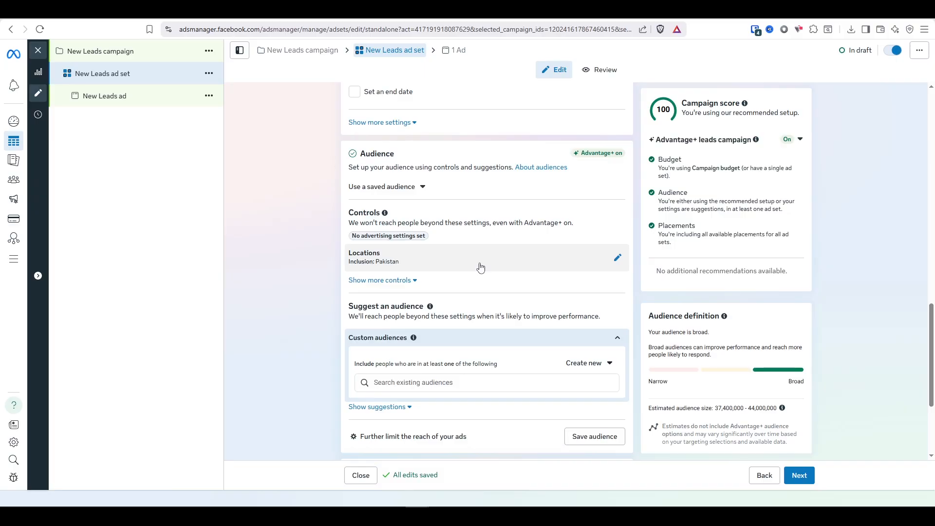
pyautogui.scroll(-2, 482, 268)
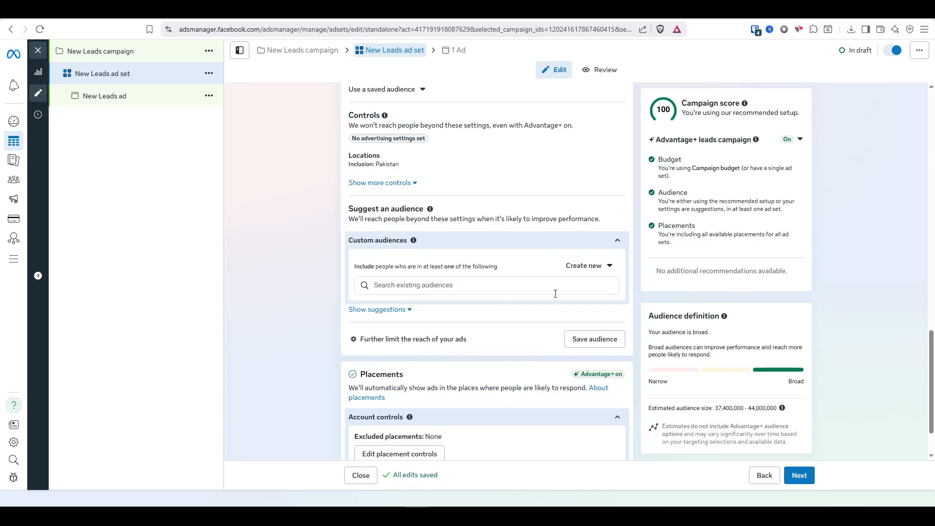
# Step: Review the ad account's placement controls without excluding any placements, and continue to the ad
pyautogui.scroll(-2, 555, 294)
pyautogui.moveTo(371, 306); pyautogui.dragTo(392, 309)
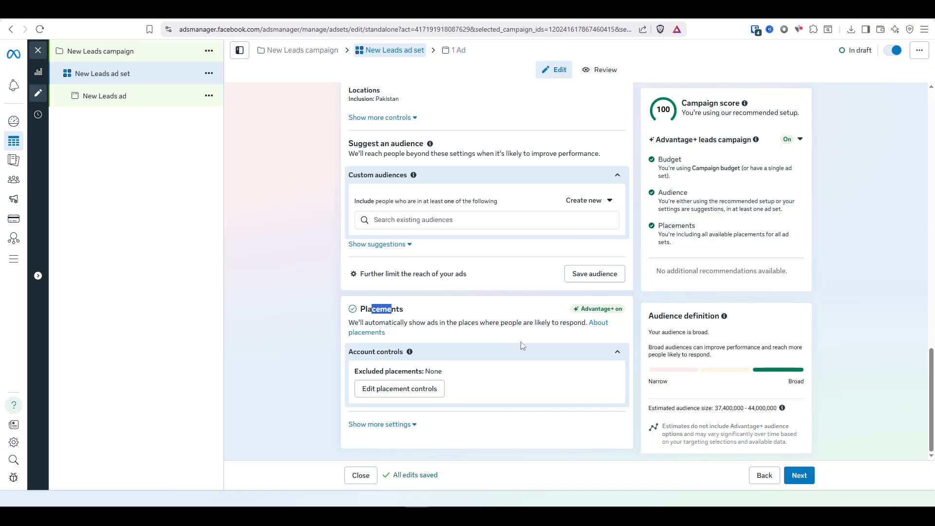
pyautogui.click(426, 394)
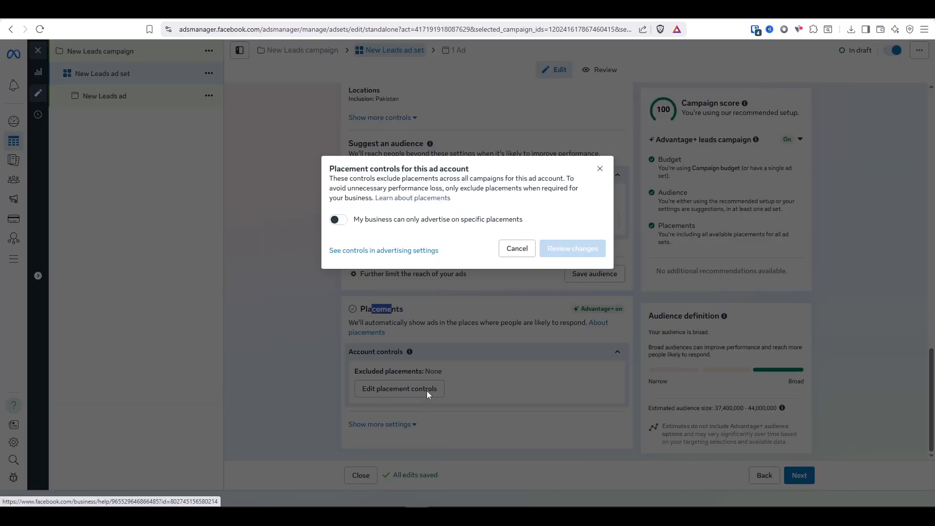
pyautogui.click(516, 249)
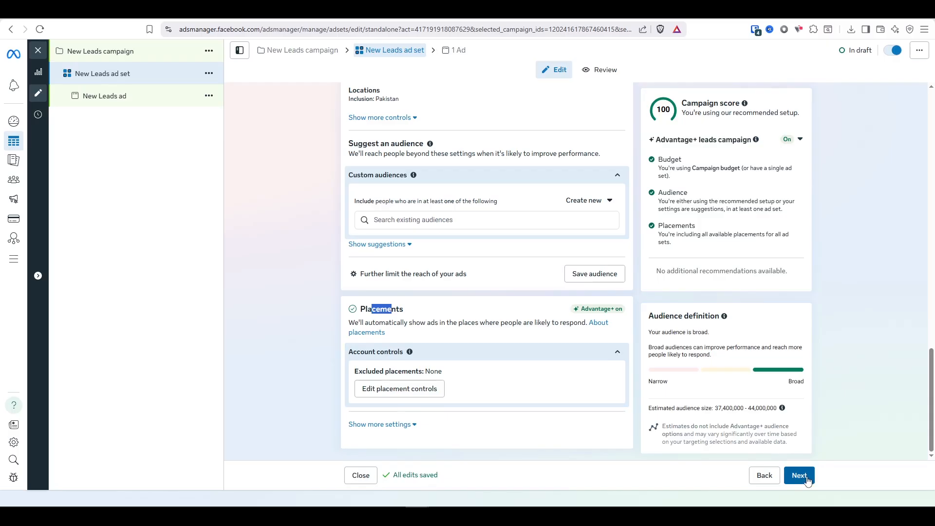
pyautogui.click(807, 480)
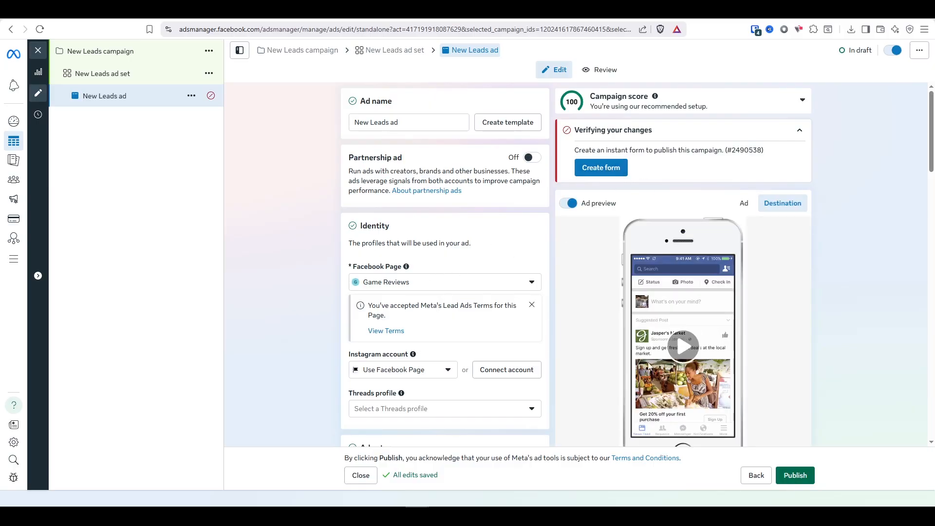
# Step: Start creating an instant form for the ad, keeping its default form name, and review the form type options
pyautogui.scroll(-2, 688, 344)
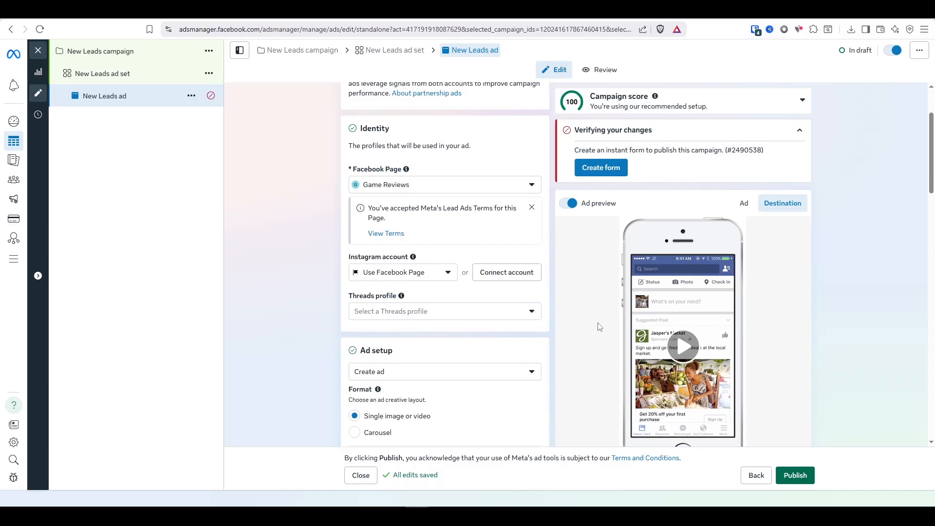
pyautogui.click(602, 168)
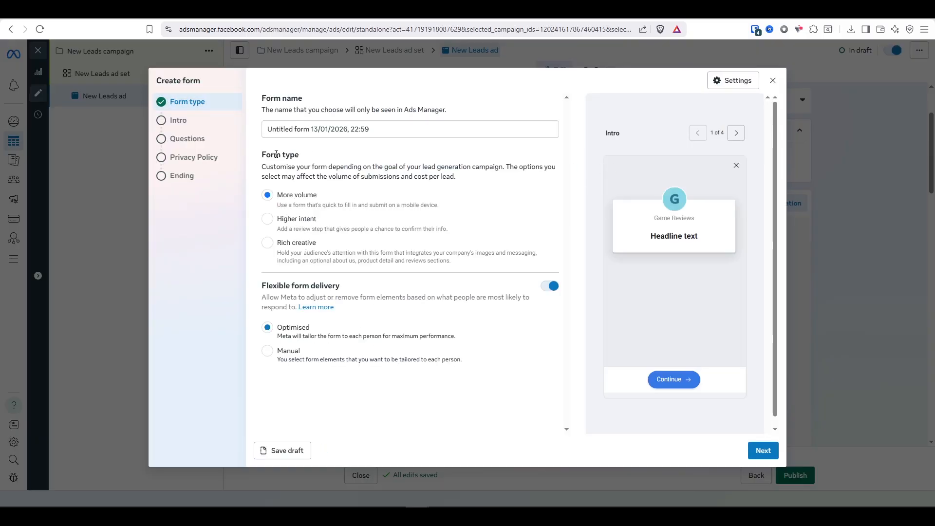
pyautogui.moveTo(359, 130); pyautogui.dragTo(281, 208)
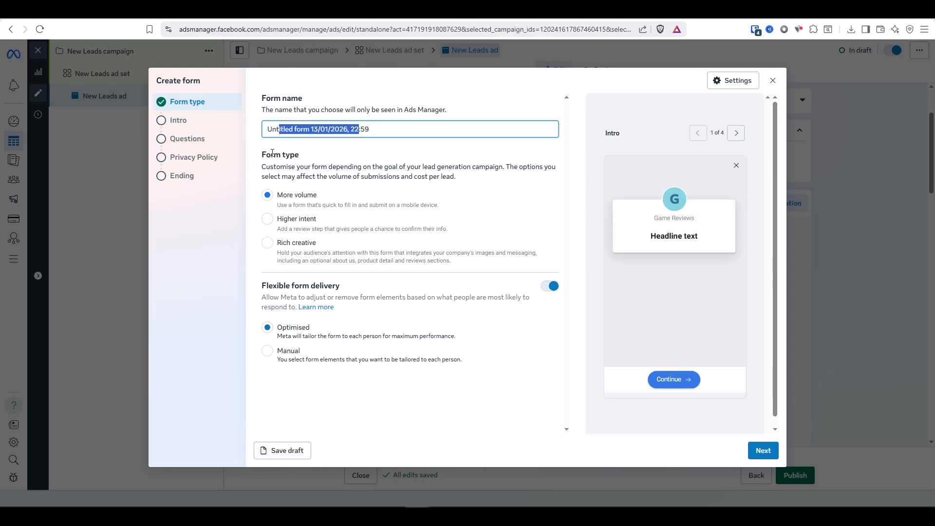
pyautogui.moveTo(267, 154); pyautogui.dragTo(300, 155)
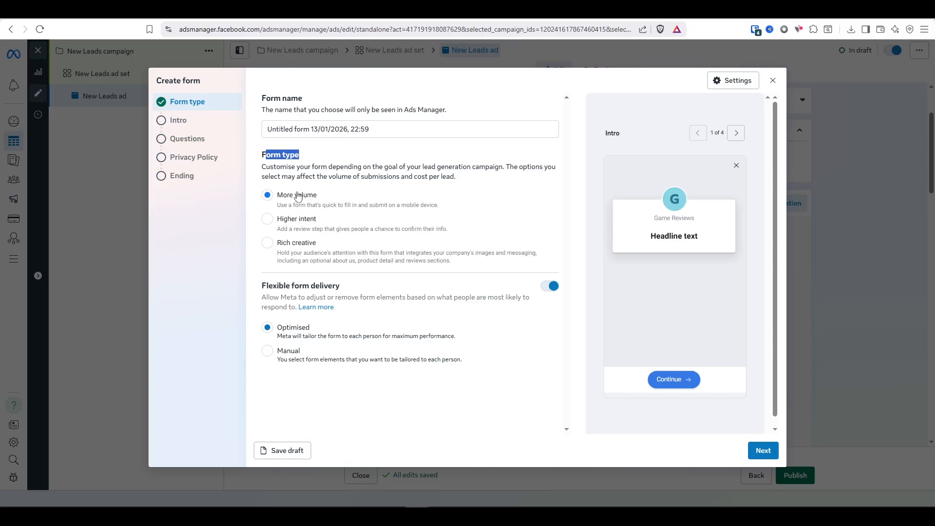
# Step: Compare the previews of the More volume, Higher intent and Rich creative form types
pyautogui.click(292, 225)
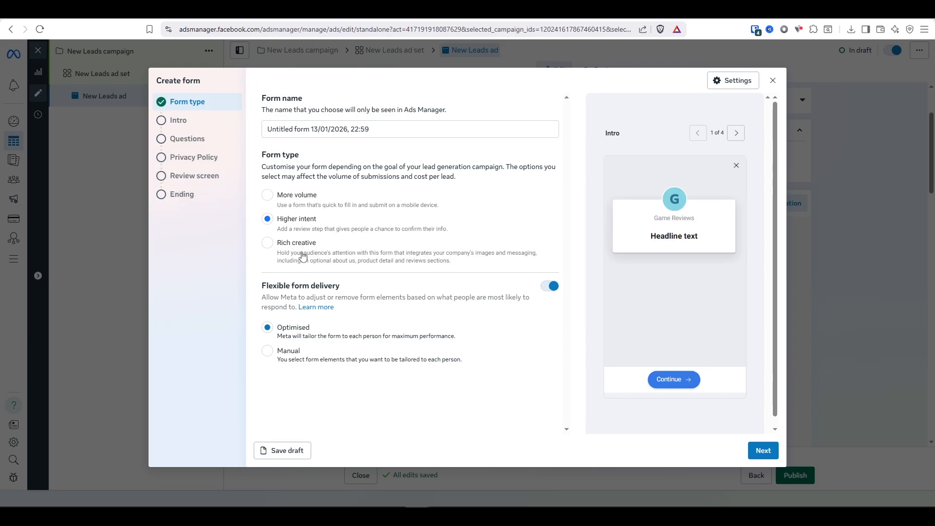
pyautogui.click(303, 256)
pyautogui.click(304, 215)
pyautogui.click(302, 199)
pyautogui.click(304, 229)
pyautogui.click(303, 246)
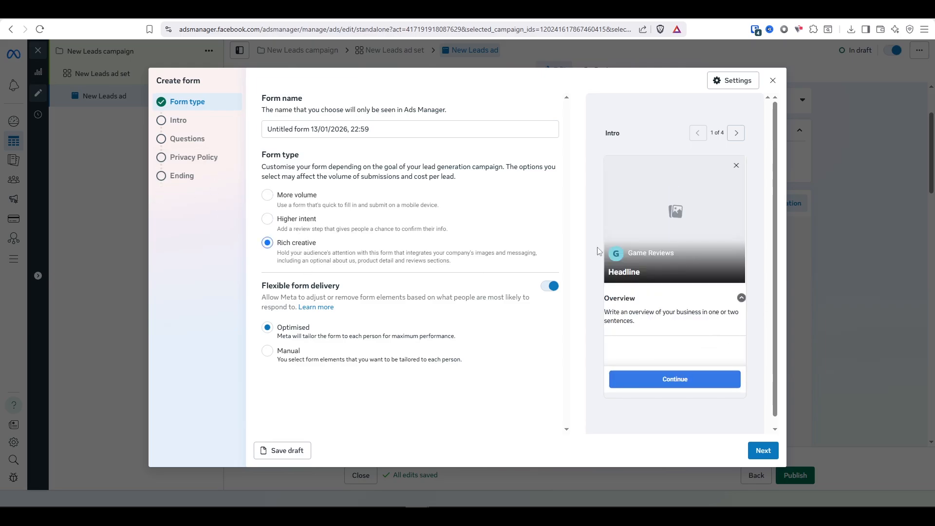
pyautogui.click(291, 227)
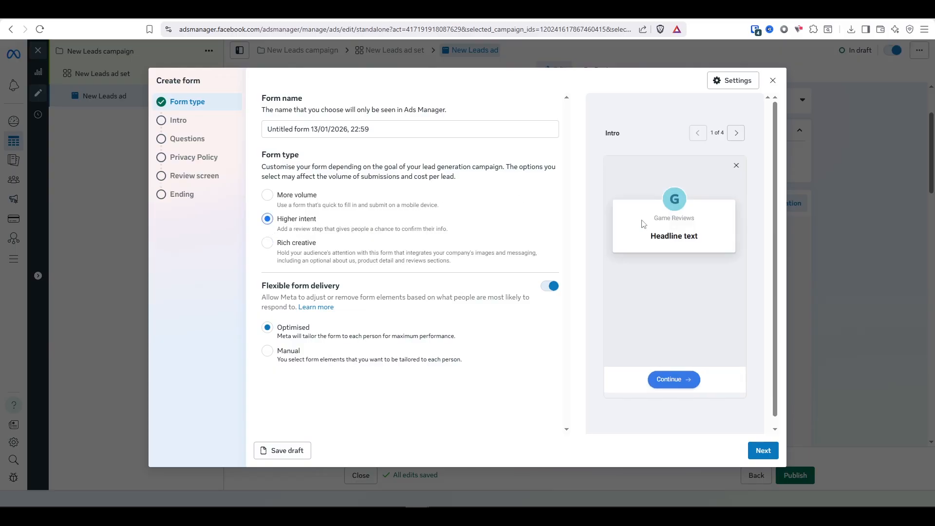
# Step: Set the form type to More volume, keep Optimised flexible form delivery, and continue to the form's intro
pyautogui.click(305, 199)
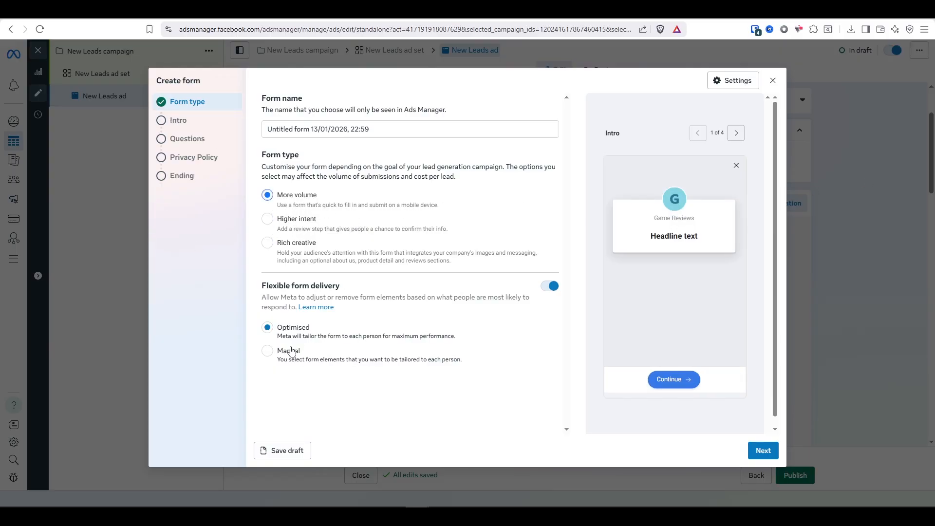
pyautogui.moveTo(273, 290); pyautogui.dragTo(322, 290)
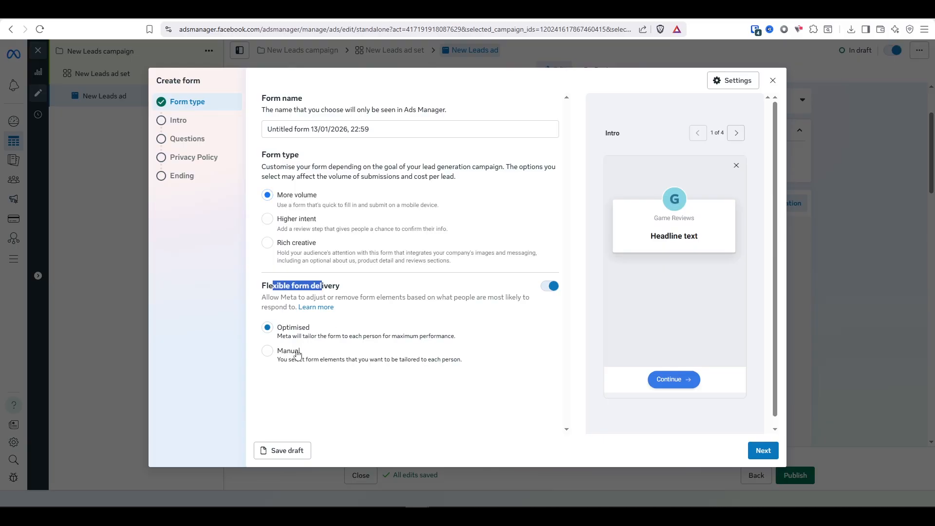
pyautogui.click(760, 448)
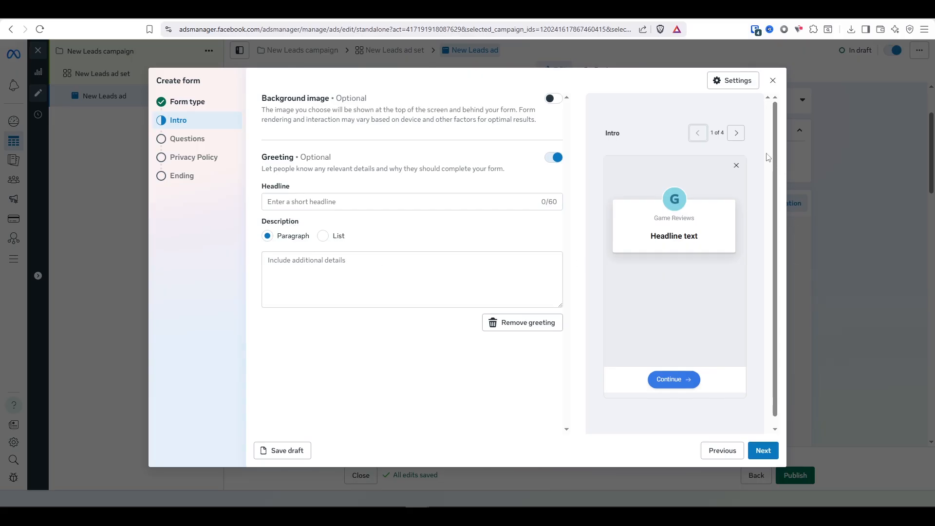
# Step: Page through the instant form's preview, from the intro to the prefill information and privacy policy pages
pyautogui.click(736, 134)
pyautogui.click(736, 134)
pyautogui.click(698, 134)
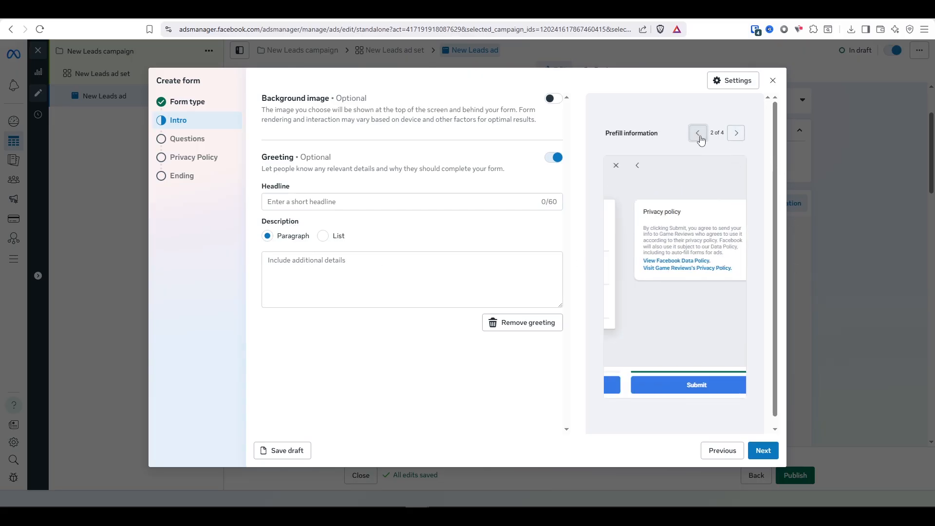
# Step: Review the form's Questions, including the contact information categories, and continue through Privacy Policy to the Ending section
pyautogui.click(219, 141)
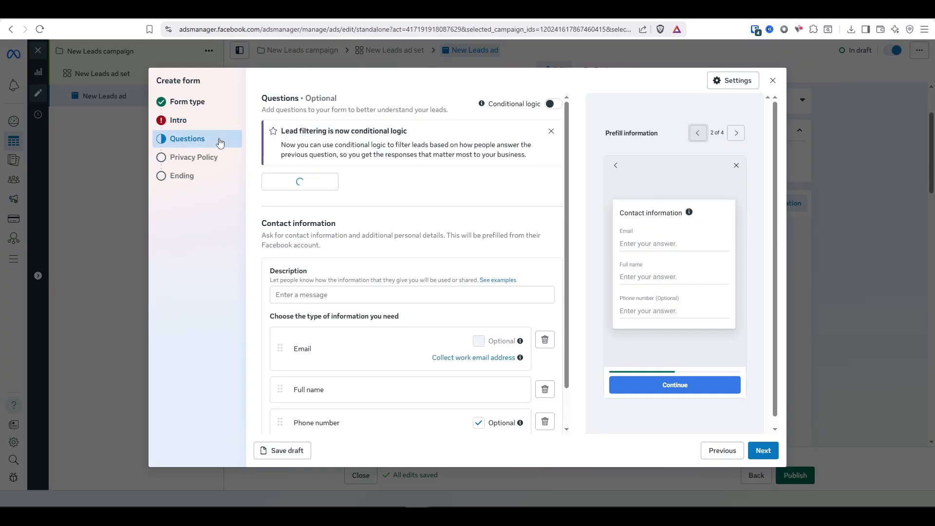
pyautogui.scroll(-1, 365, 205)
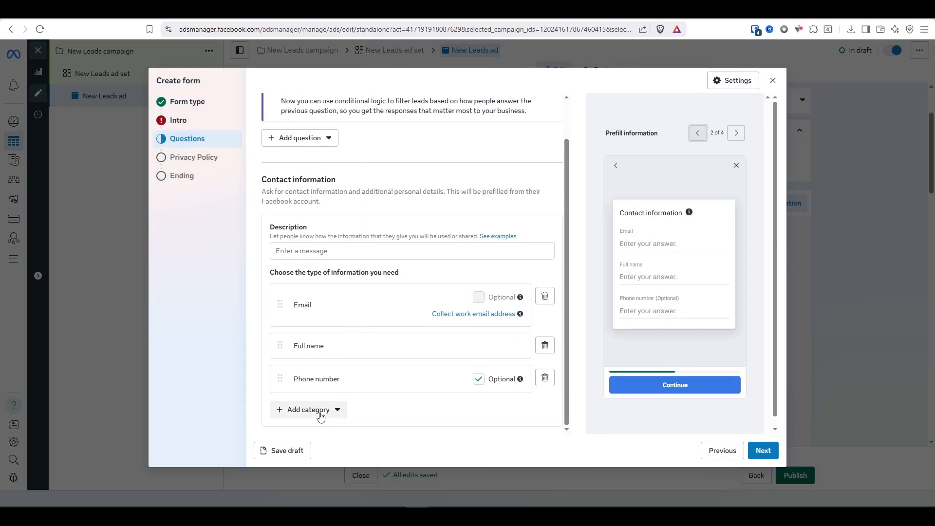
pyautogui.click(192, 157)
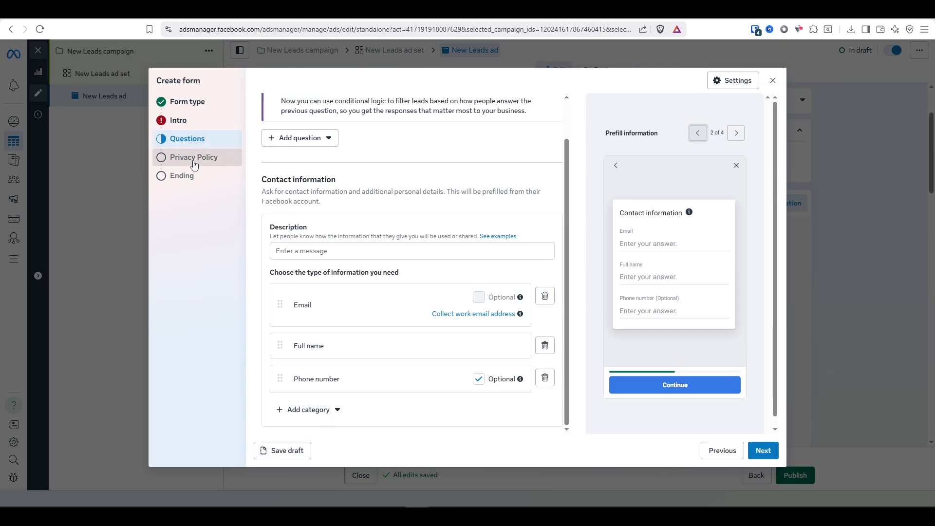
pyautogui.click(188, 177)
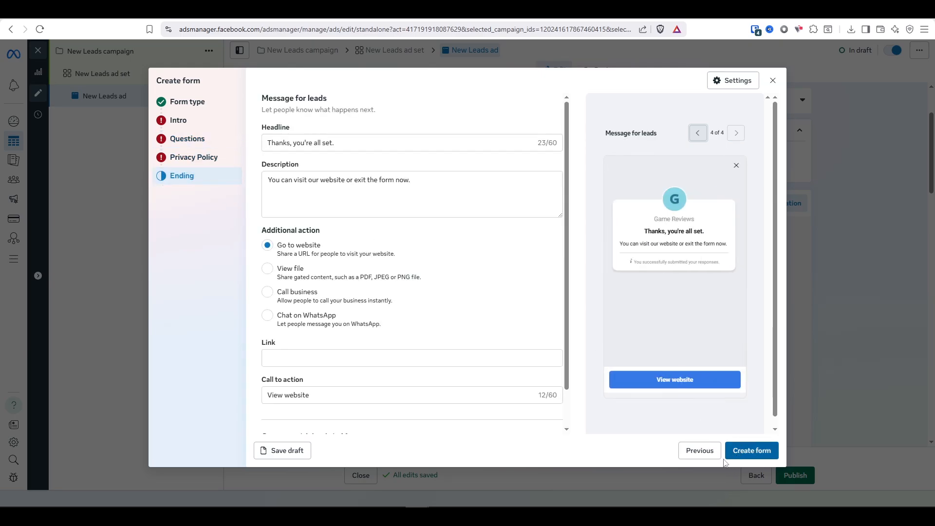
# Step: Close the lead form without creating it, discarding the work in progress
pyautogui.click(772, 81)
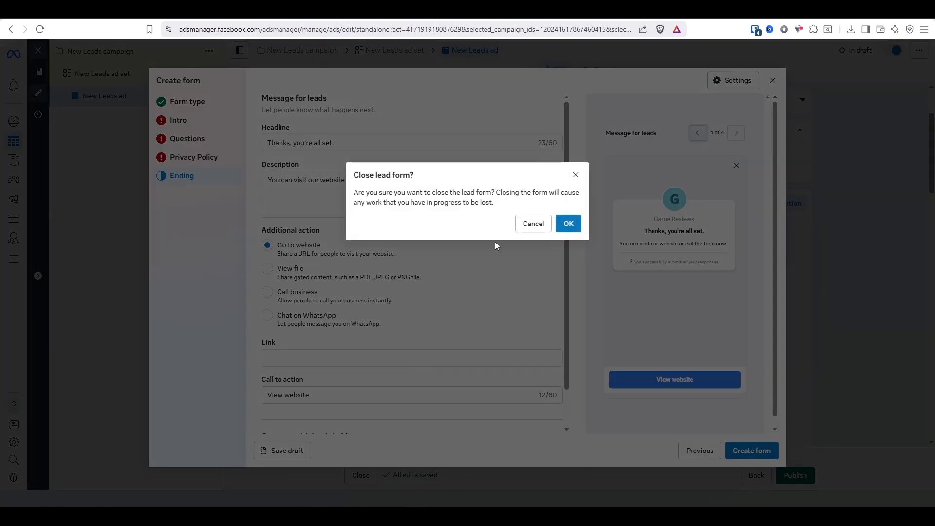
pyautogui.click(546, 228)
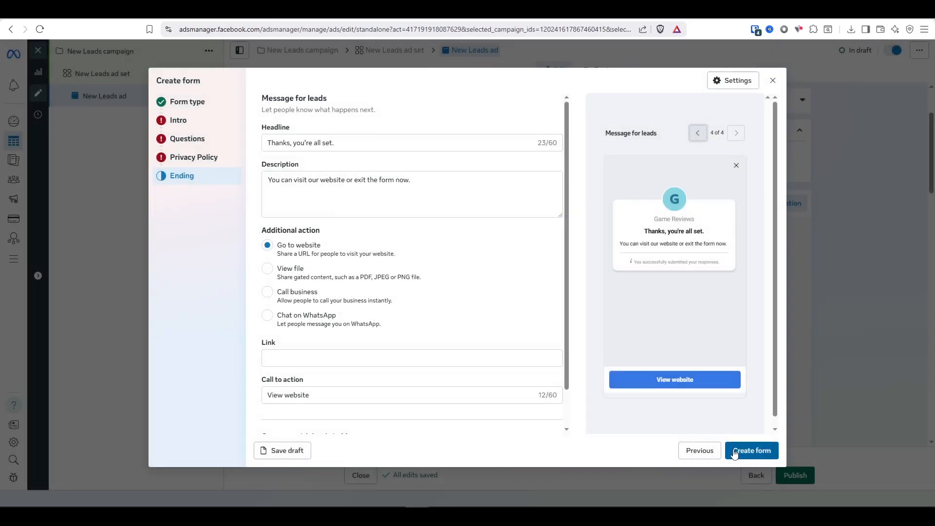
pyautogui.click(773, 81)
pyautogui.click(569, 223)
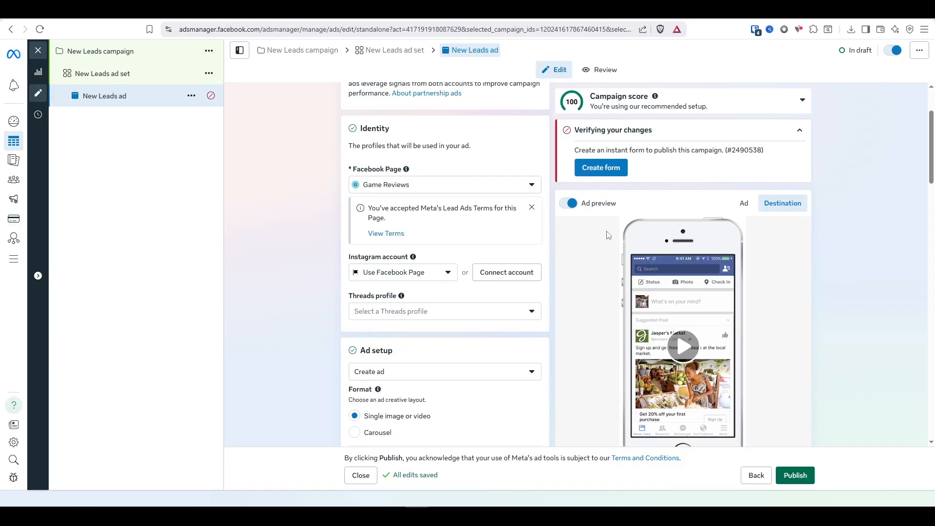
# Step: Examine the ad's remaining settings, from destination, instant form and quality filters to ad creative, languages and tracking, and return to the destination
pyautogui.scroll(-4, 546, 244)
pyautogui.scroll(-3, 407, 146)
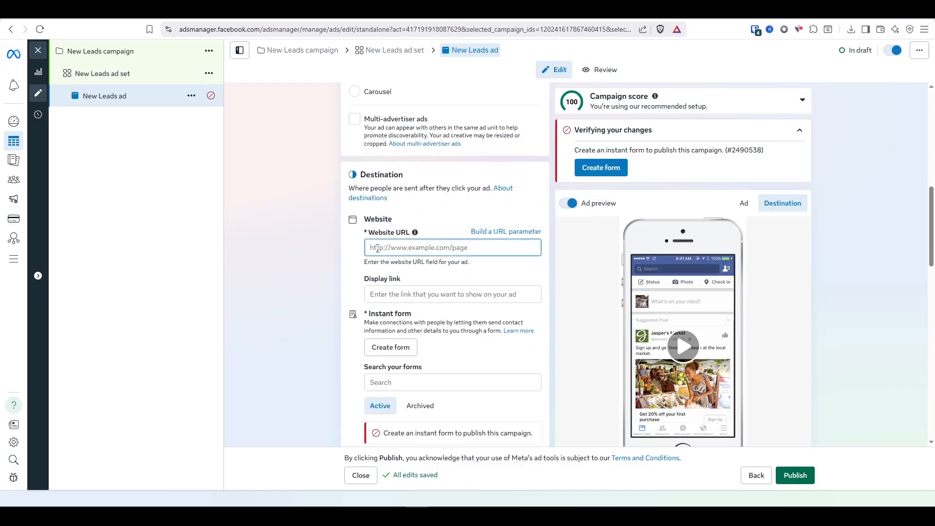
pyautogui.scroll(-1, 388, 302)
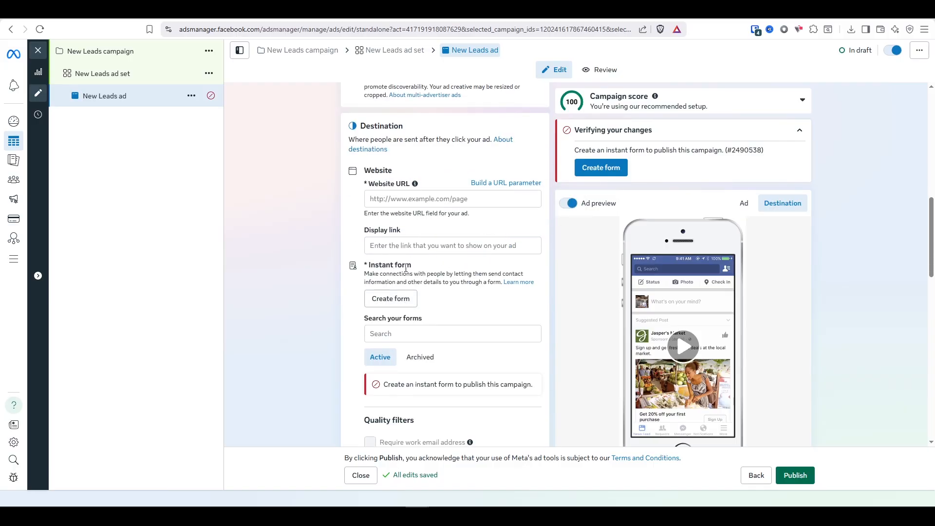
pyautogui.scroll(-2, 405, 268)
pyautogui.scroll(-1, 399, 278)
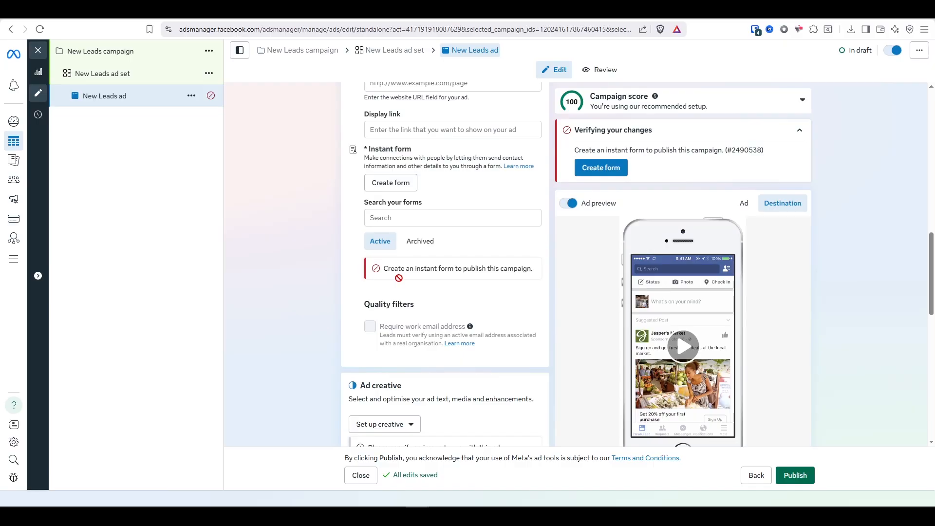
pyautogui.scroll(-5, 399, 278)
pyautogui.scroll(-3, 388, 195)
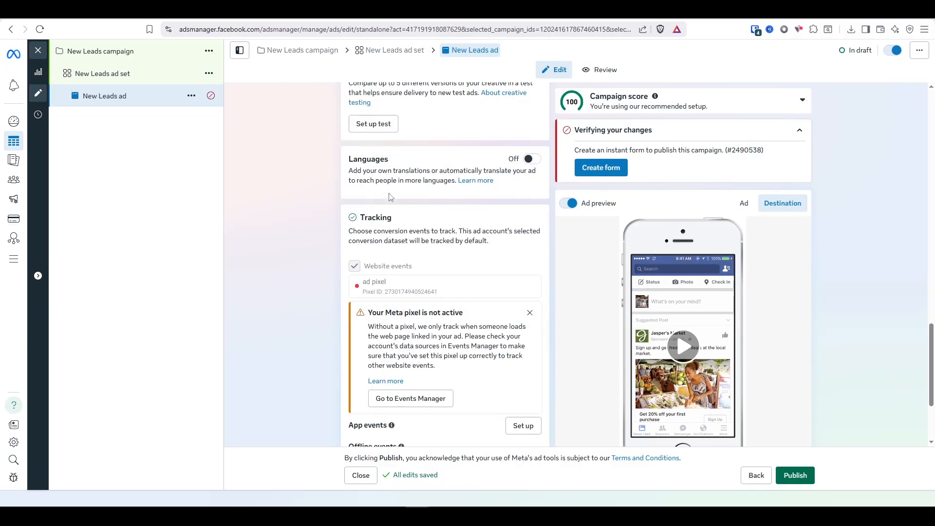
pyautogui.scroll(-3, 399, 293)
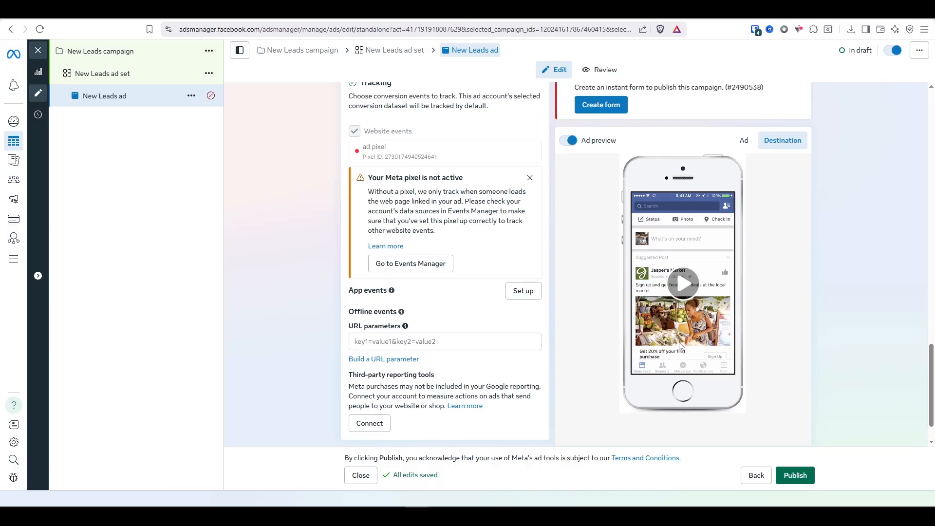
pyautogui.scroll(10, 682, 347)
pyautogui.scroll(5, 670, 347)
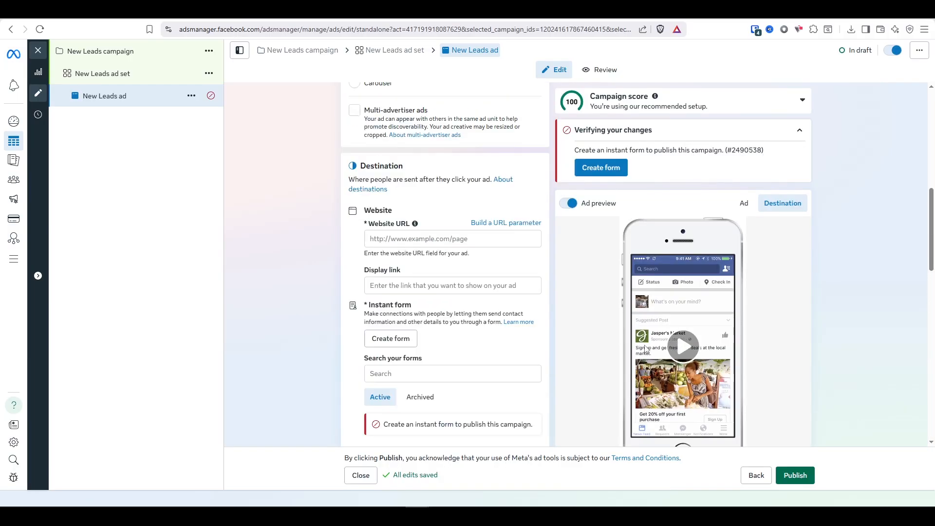